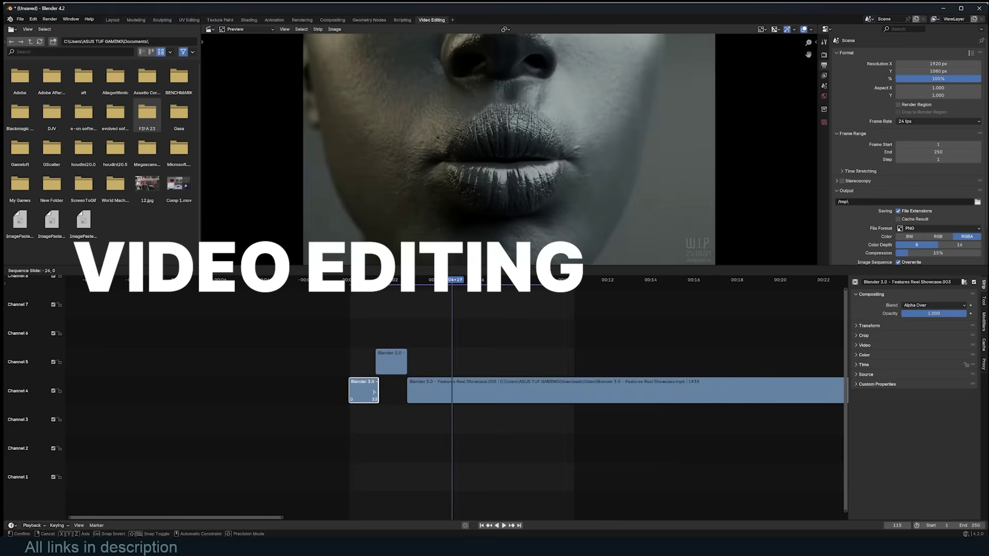
# Preview the edit, add a text title strip, and track features forward through the footage.
pyautogui.press('space')
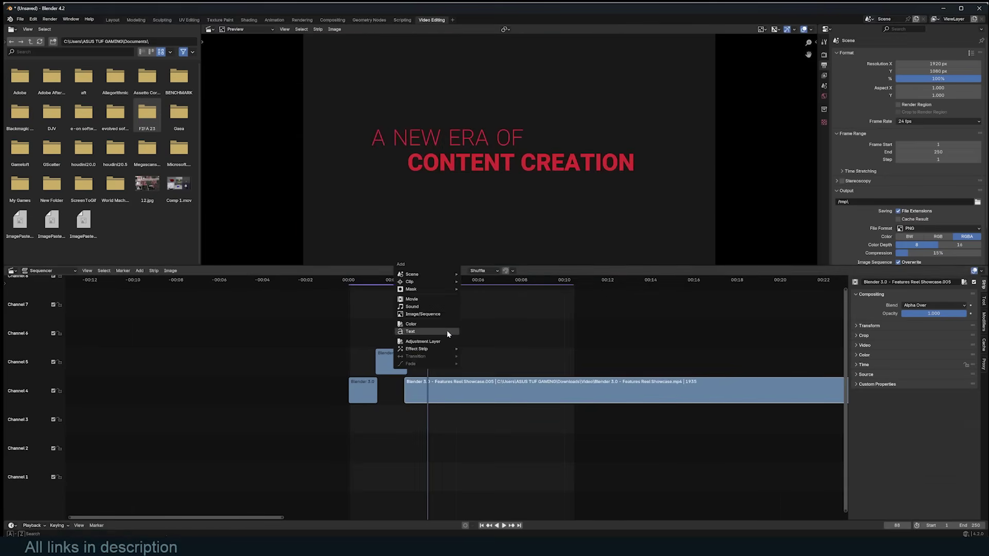
pyautogui.click(447, 334)
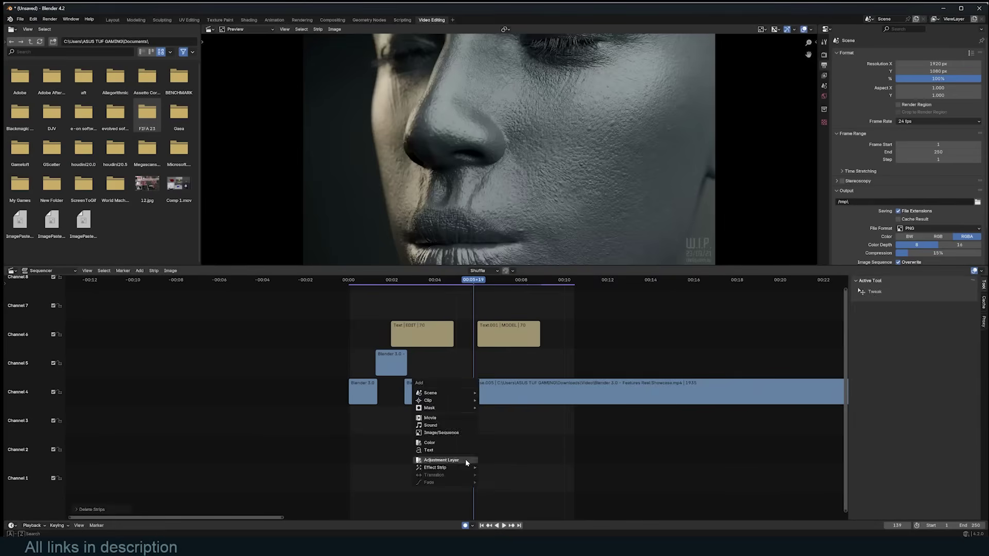
pyautogui.keyDown('ctrl'); pyautogui.scroll(-2, 936, 390); pyautogui.keyUp('ctrl')
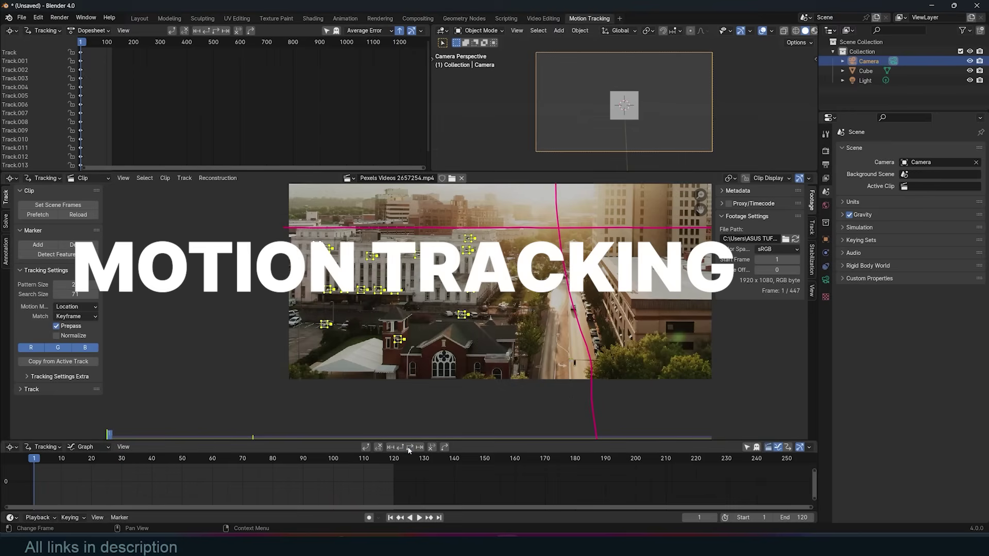
pyautogui.click(410, 447)
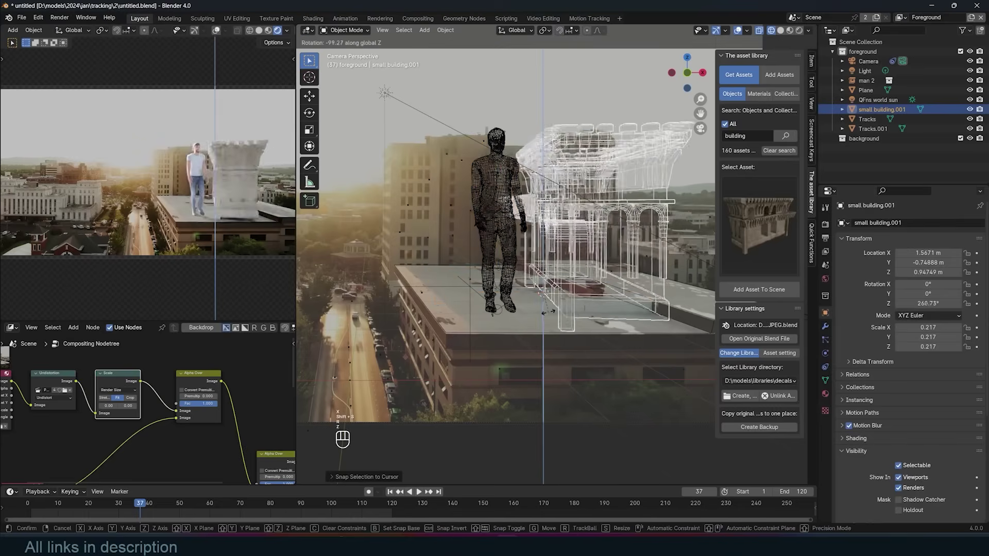
# Confirm the building's Z rotation, stop playback, and switch to a rendered left view.
pyautogui.click(554, 310)
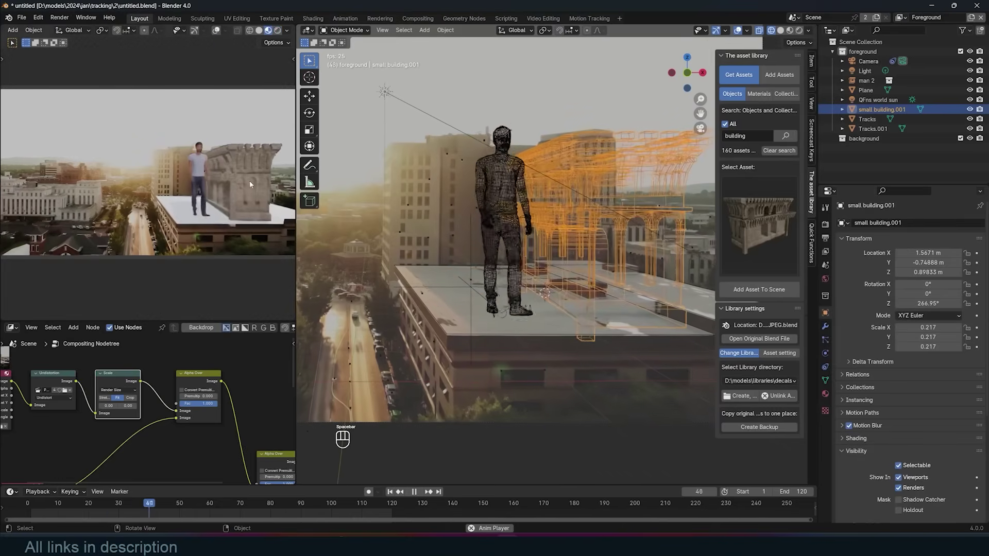
pyautogui.press('Escape')
pyautogui.click(276, 33)
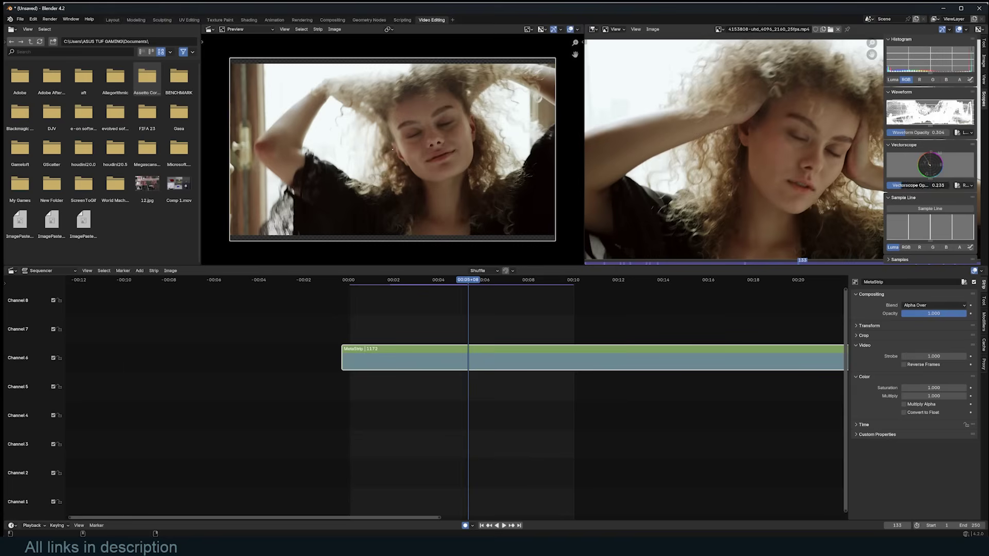
# Open the preview sidebar so the metastrip clip appears beside its scopes.
pyautogui.press('n')
pyautogui.click(581, 72)
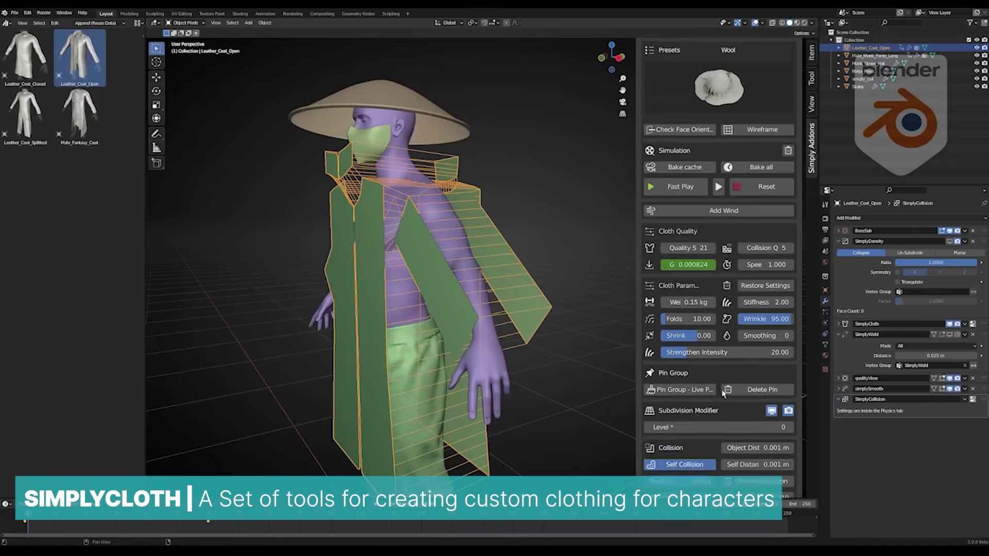
# Widen the garment library to three columns, add Male_School_Vest, and orbit to face it.
pyautogui.scroll(-1, 718, 268)
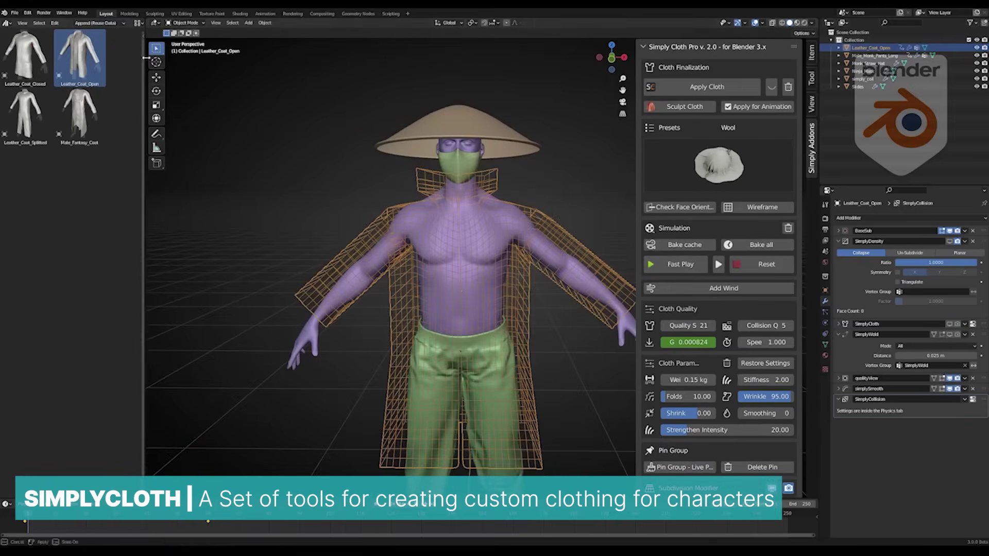
pyautogui.moveTo(146, 58); pyautogui.dragTo(196, 61)
pyautogui.scroll(-10, 119, 224)
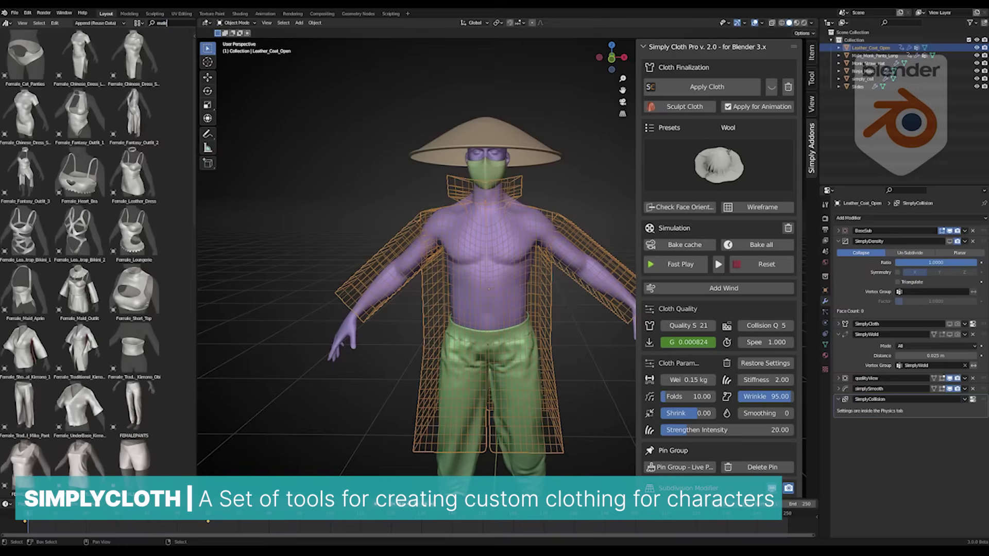
pyautogui.scroll(-15, 119, 224)
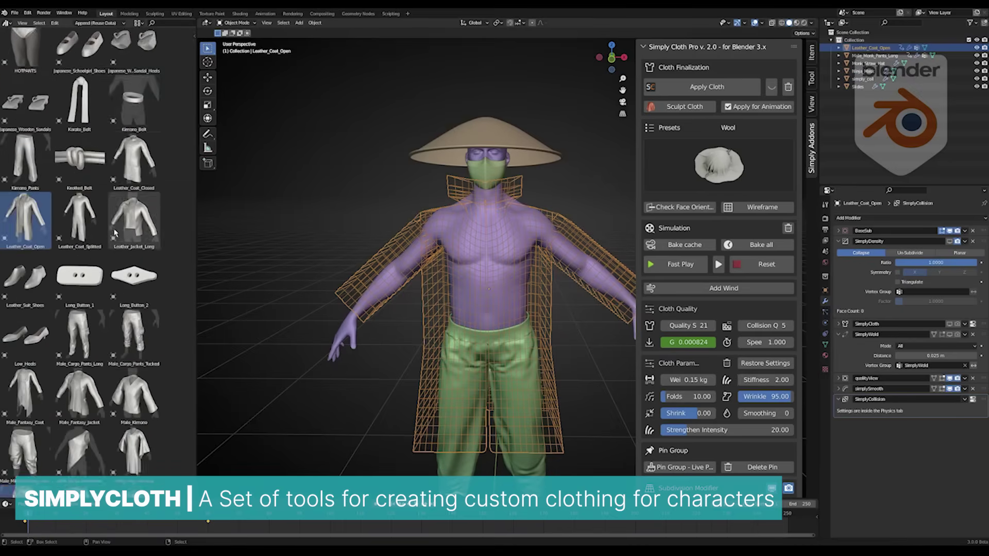
pyautogui.click(134, 355)
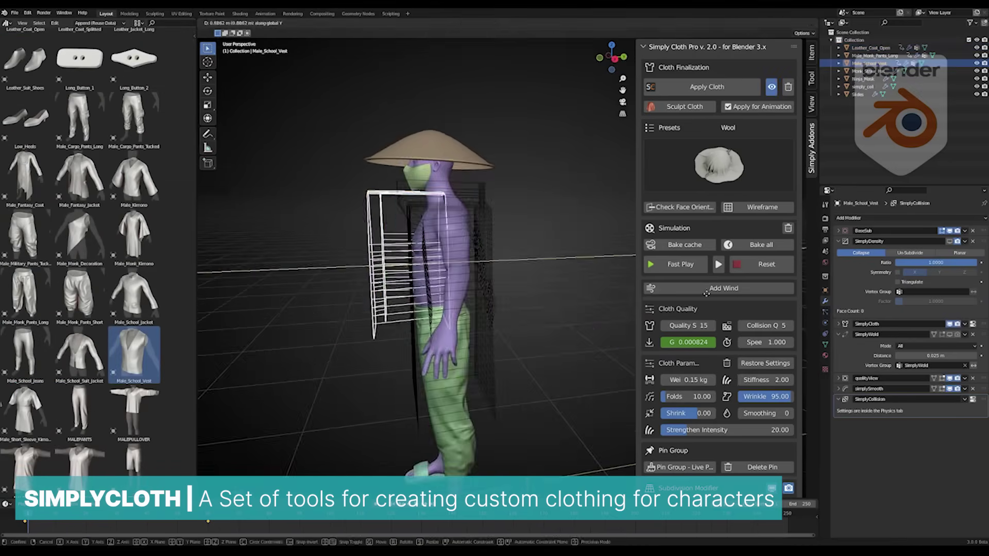
pyautogui.moveTo(566, 309); pyautogui.dragTo(634, 333, button='middle')
pyautogui.scroll(5, 618, 319)
pyautogui.moveTo(688, 325); pyautogui.dragTo(697, 326)
pyautogui.scroll(-1, 752, 206)
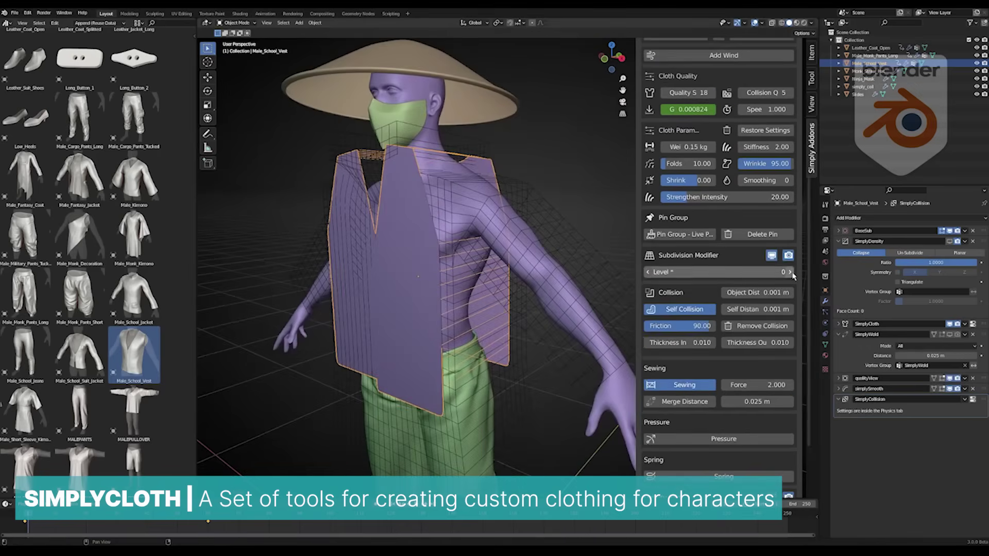
pyautogui.scroll(10, 793, 274)
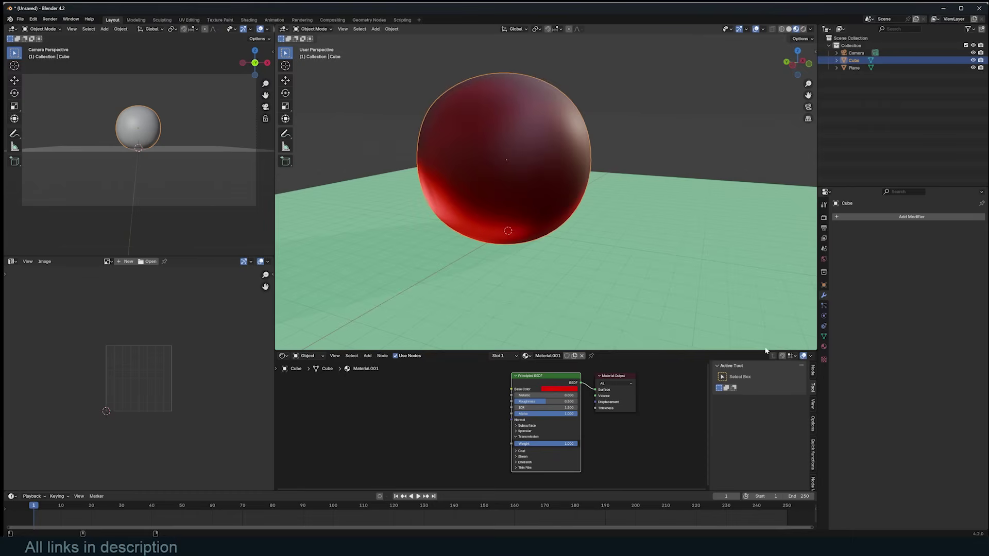
# Show the sphere's material settings and expand the Soft Body Edges panel.
pyautogui.click(823, 346)
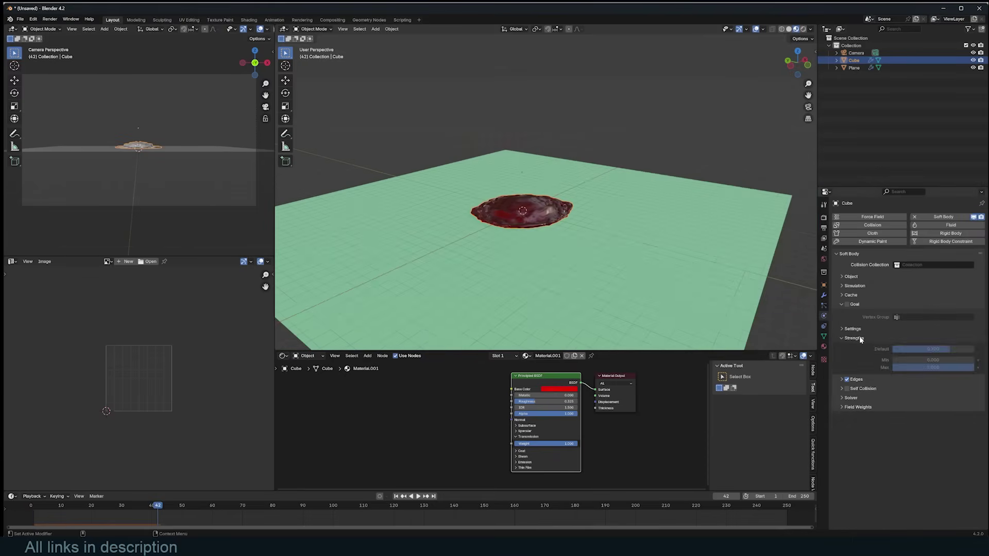
pyautogui.click(857, 349)
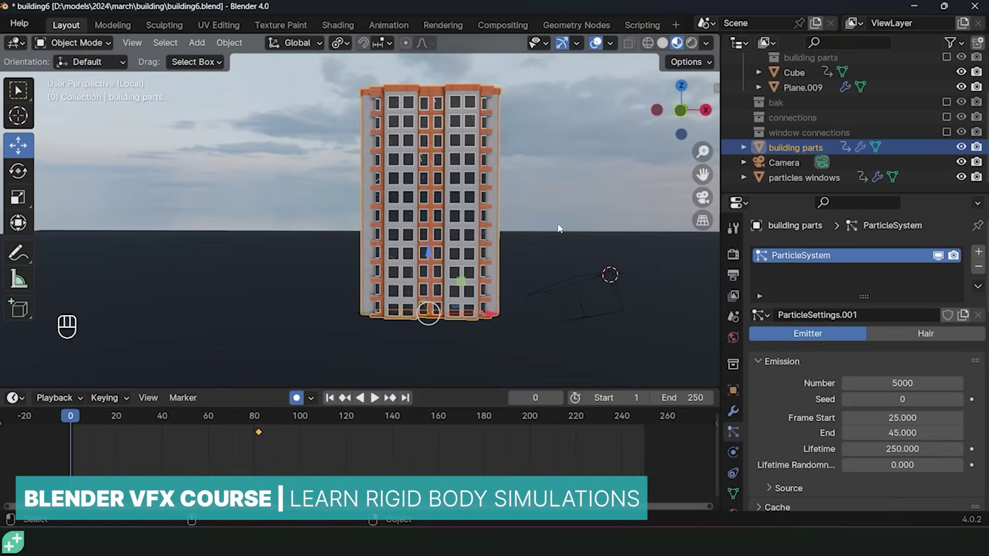
# Isolate the building parts in local view, play the particles, and open their physics settings.
pyautogui.moveTo(521, 242); pyautogui.dragTo(471, 236, button='middle')
pyautogui.press('/')
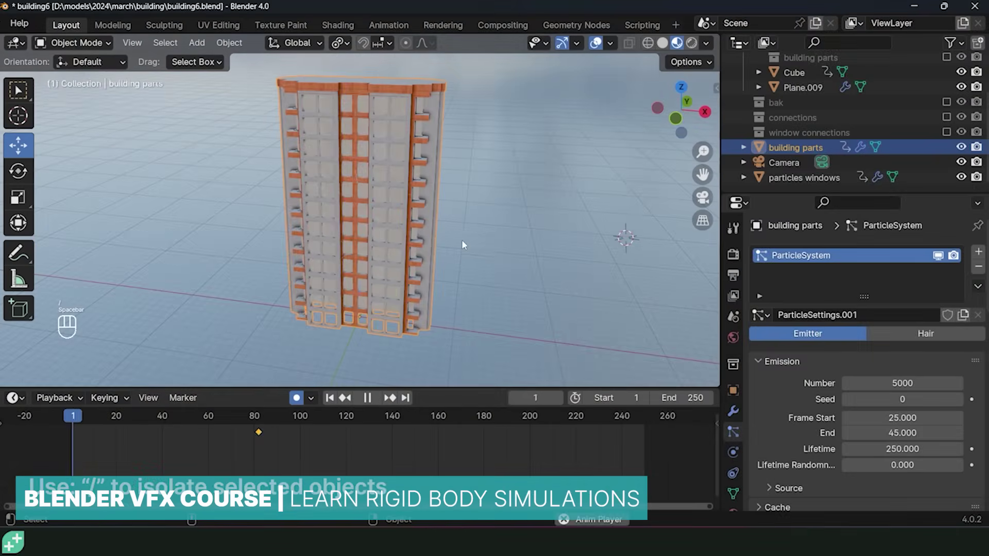
pyautogui.press('space')
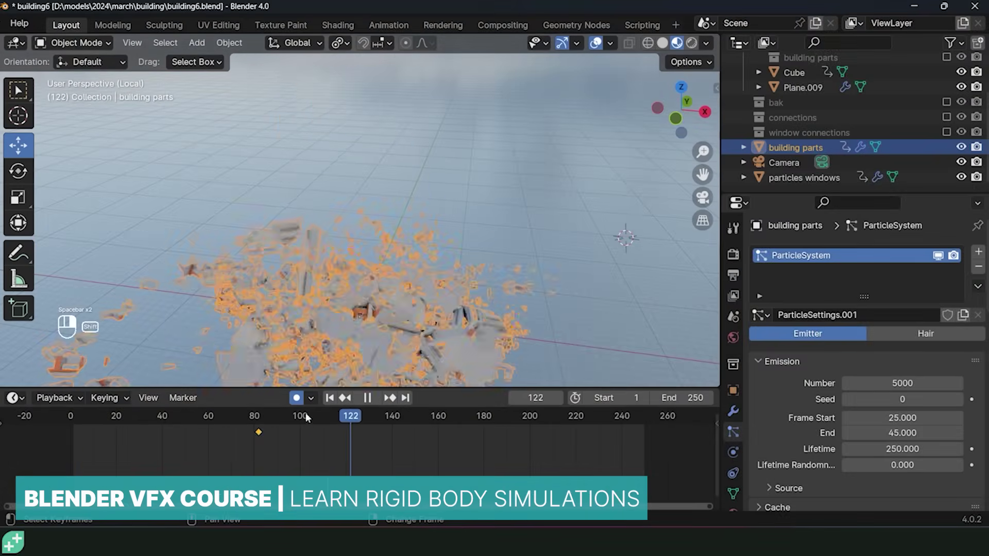
pyautogui.hotkey('alt', 'a')
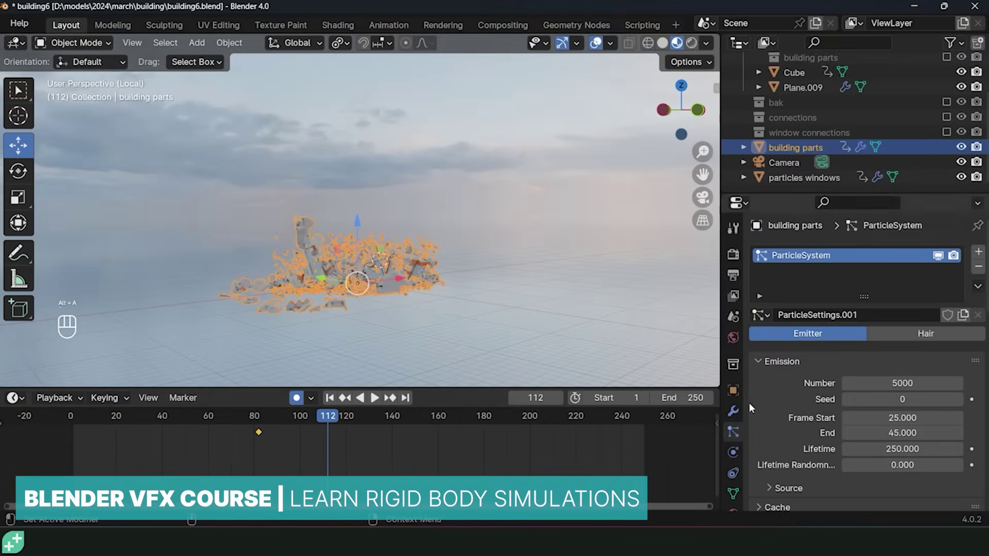
pyautogui.click(733, 410)
pyautogui.press('Left')
pyautogui.press('Left')
pyautogui.press('Left')
pyautogui.press('Left')
pyautogui.press('Left')
pyautogui.press('Left')
pyautogui.press('Left')
pyautogui.press('Left')
pyautogui.click(733, 451)
pyautogui.scroll(-2, 413, 114)
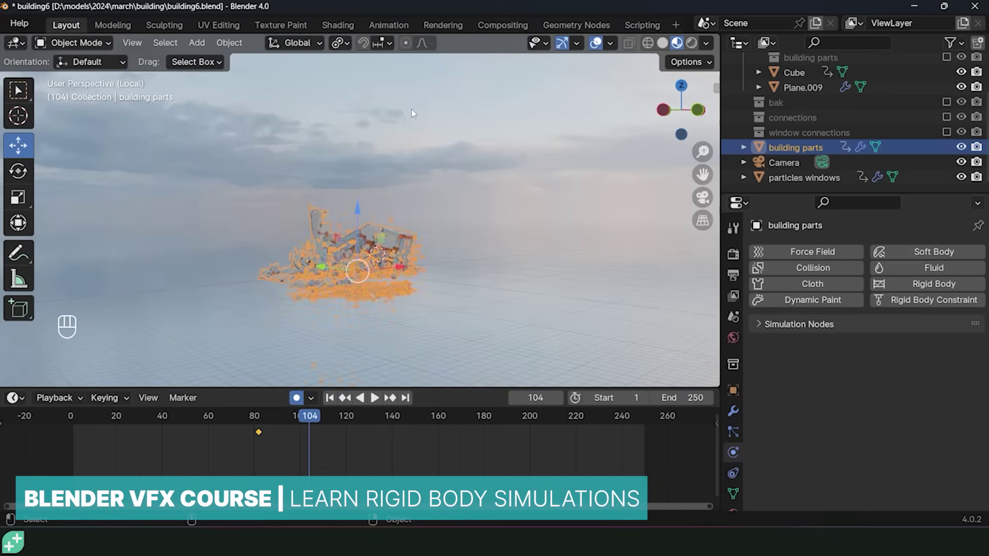
# Add a cube and scale it, stretched along Z, to enclose the building as the domain.
pyautogui.hotkey('alt', 'a')
pyautogui.hotkey('shift', 'a')
pyautogui.click(378, 213)
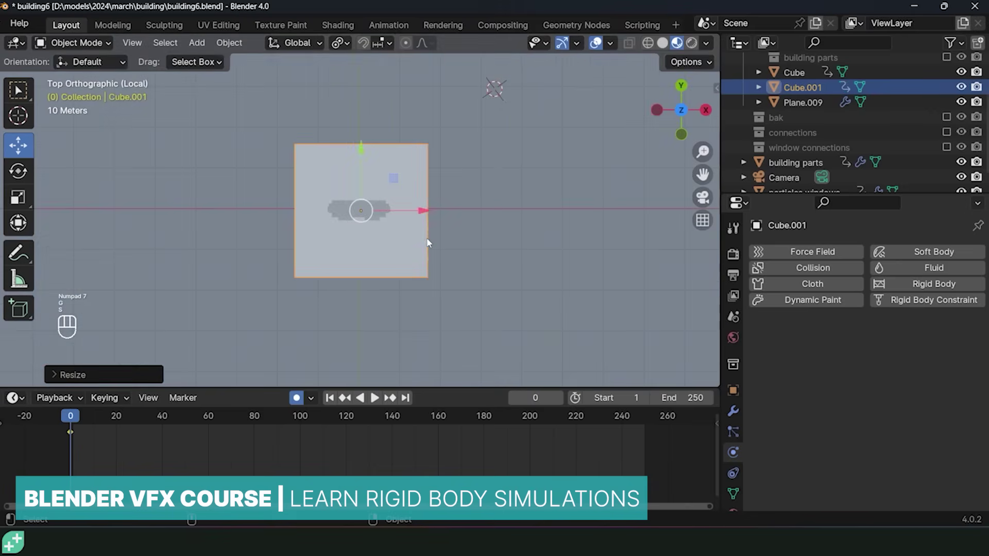
pyautogui.press('KP_1')
pyautogui.press('s')
pyautogui.press('z')
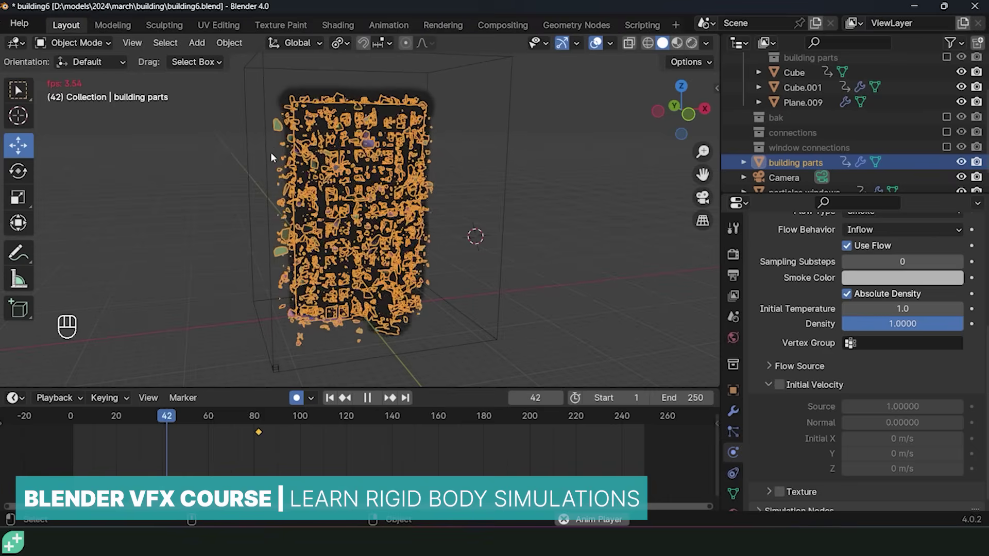
# Play the smoke simulation to frame 64 and inspect the falling debris from several angles.
pyautogui.moveTo(270, 152); pyautogui.dragTo(556, 160, button='middle')
pyautogui.press('space')
pyautogui.click(732, 410)
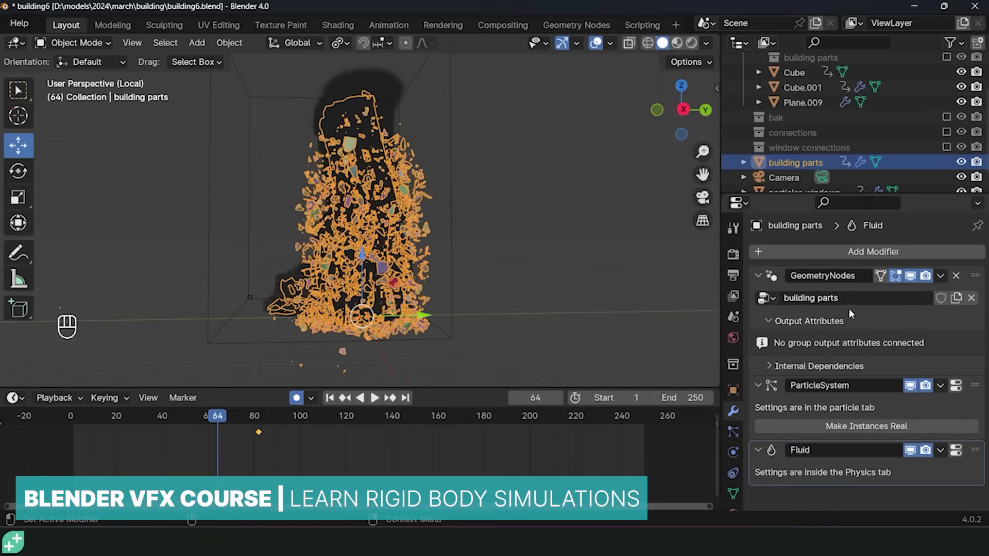
pyautogui.scroll(5, 410, 198)
pyautogui.moveTo(391, 201); pyautogui.dragTo(411, 198, button='middle')
pyautogui.hotkey('alt', 'a')
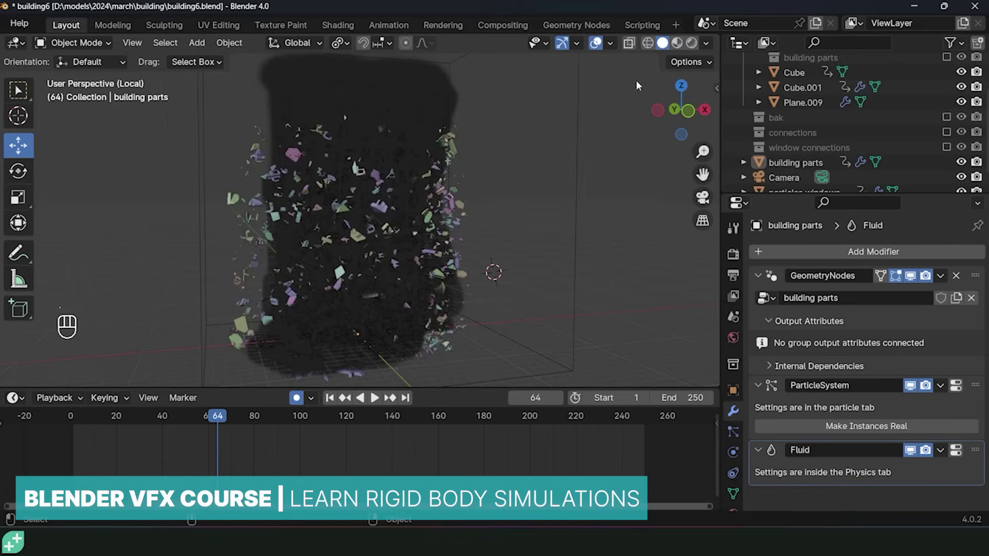
pyautogui.moveTo(636, 80); pyautogui.dragTo(421, 384, button='middle')
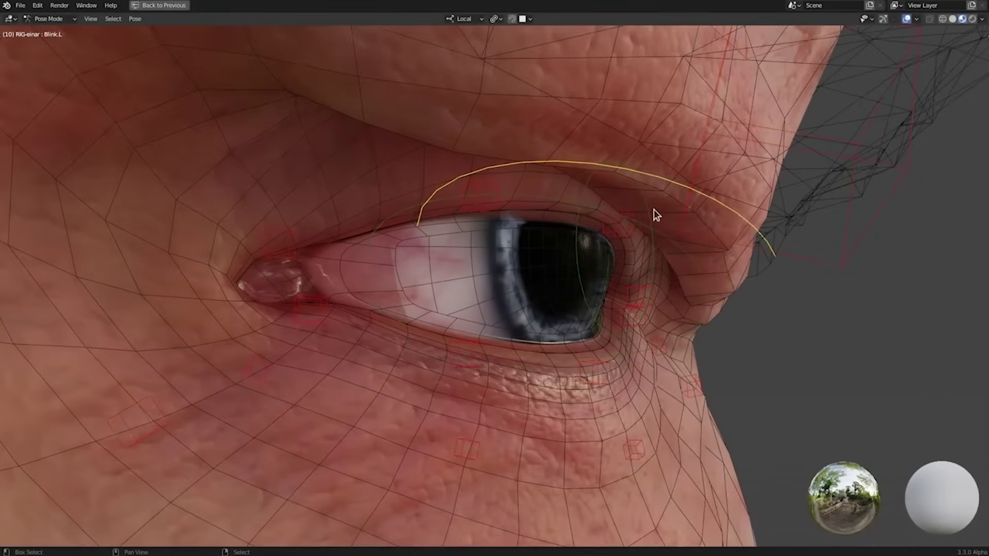
# Move the eyelid blink control down to close the eye, then back to open.
pyautogui.click(663, 181)
pyautogui.press('g')
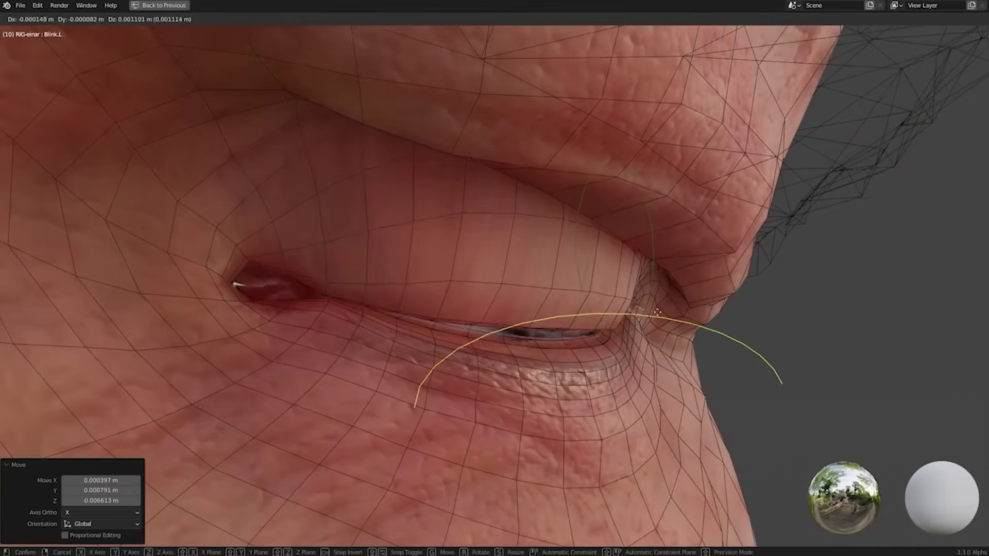
pyautogui.click(638, 115)
# Show the CloudRig panel and trackball-rotate the left eye's aim control CTR-Eye.L.
pyautogui.press('n')
pyautogui.scroll(3, 567, 258)
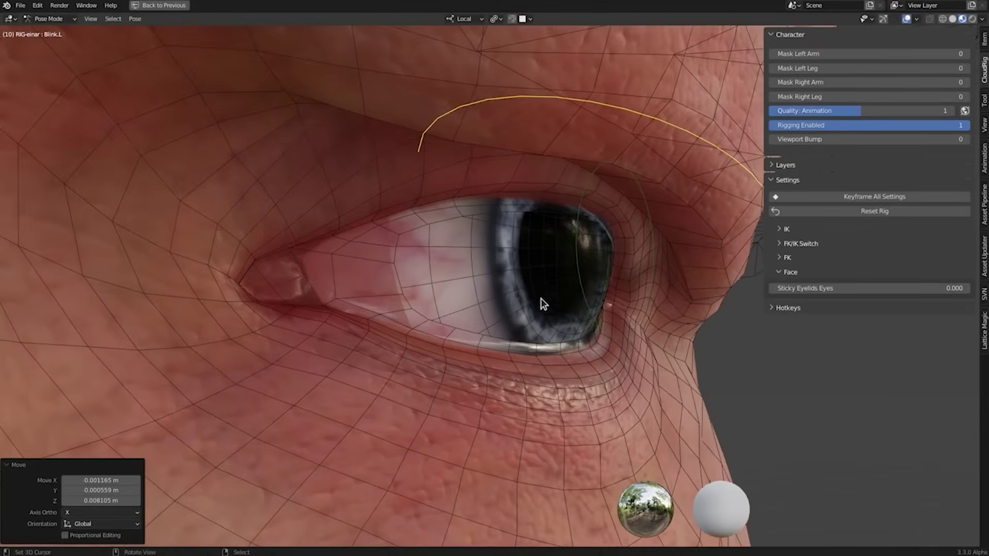
pyautogui.press('n')
pyautogui.click(581, 288)
pyautogui.press('r')
pyautogui.press('r')
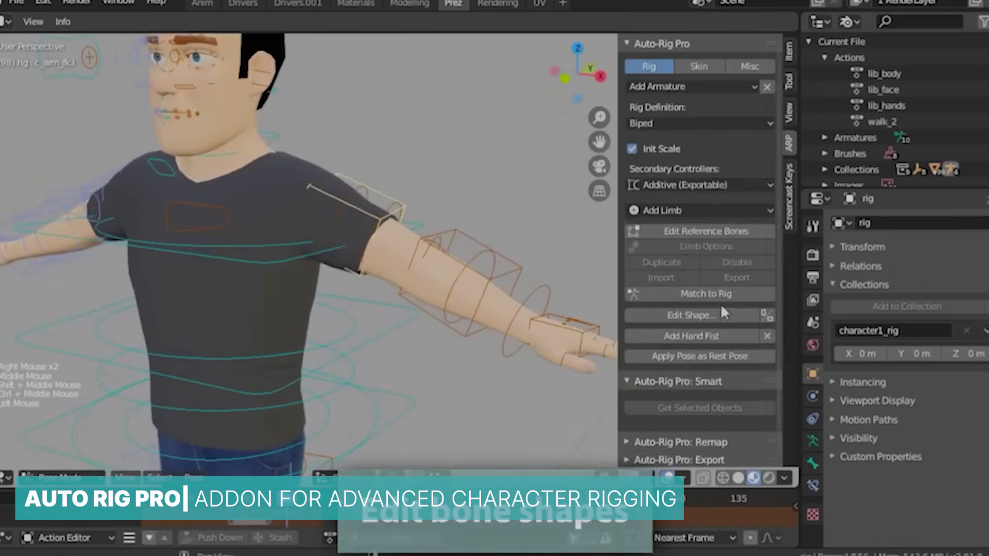
# Start scaling the arm controller's bone shape.
pyautogui.press('s')
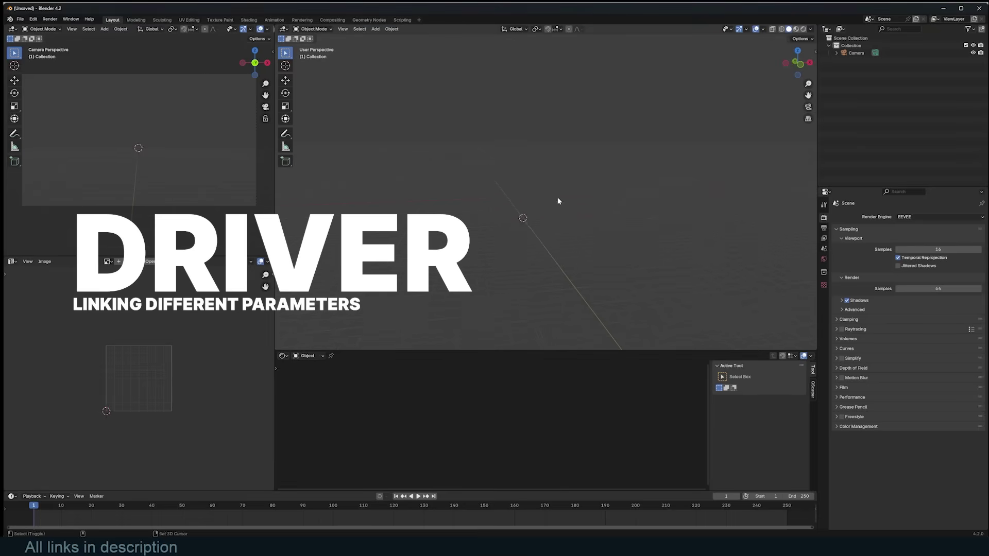
# Add a subdivision-smoothed Monkey mesh placed slightly left, plus a cube.
pyautogui.hotkey('shift', 'a')
pyautogui.moveTo(558, 202)
pyautogui.click(588, 256)
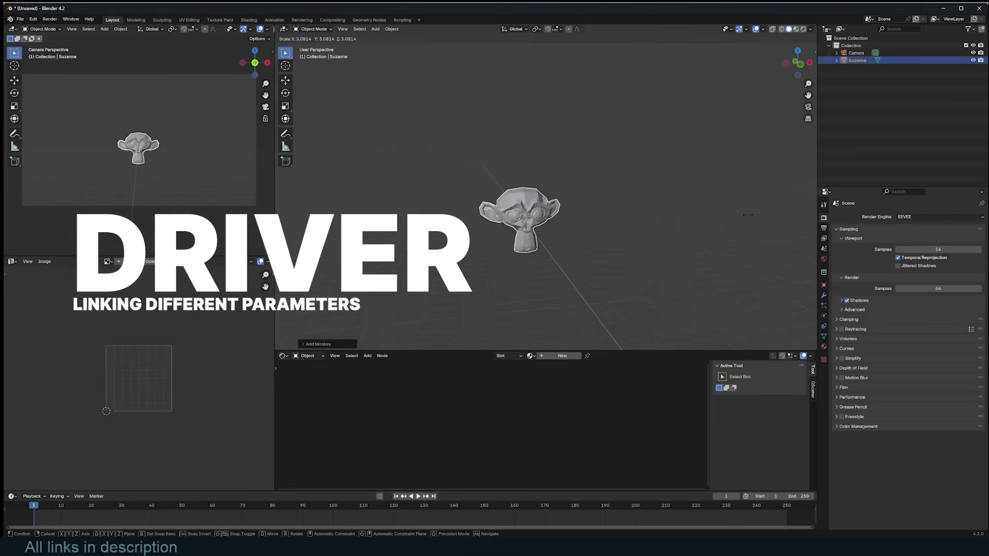
pyautogui.click(547, 218)
pyautogui.hotkey('ctrl', '2')
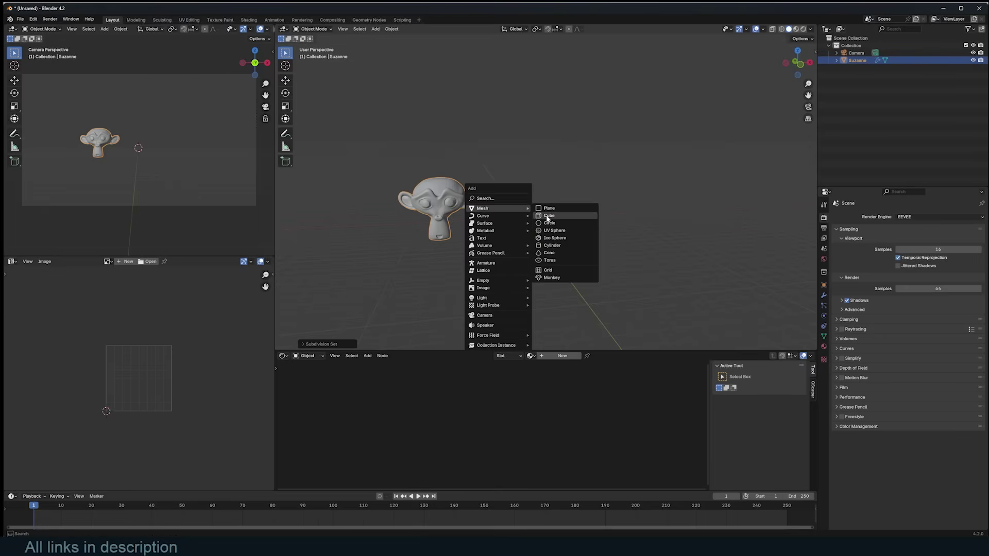
pyautogui.click(547, 217)
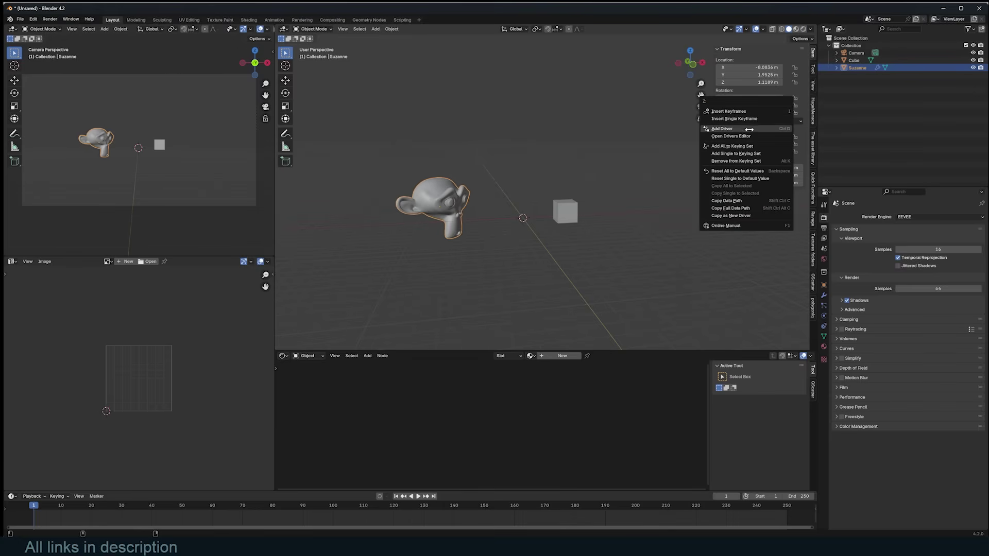
# Drive the monkey's Z rotation from the cube's X location, then move the cube to turn it.
pyautogui.click(749, 129)
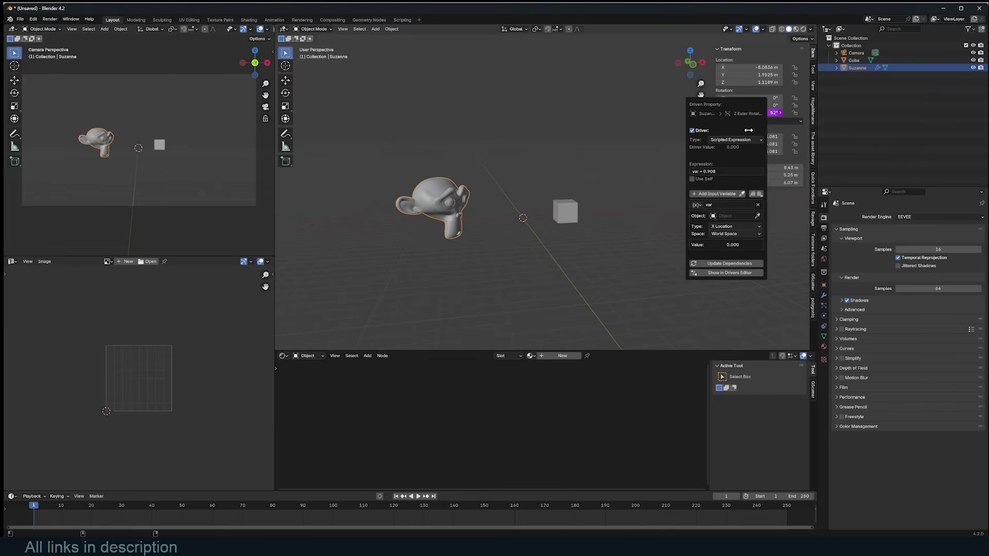
pyautogui.click(756, 215)
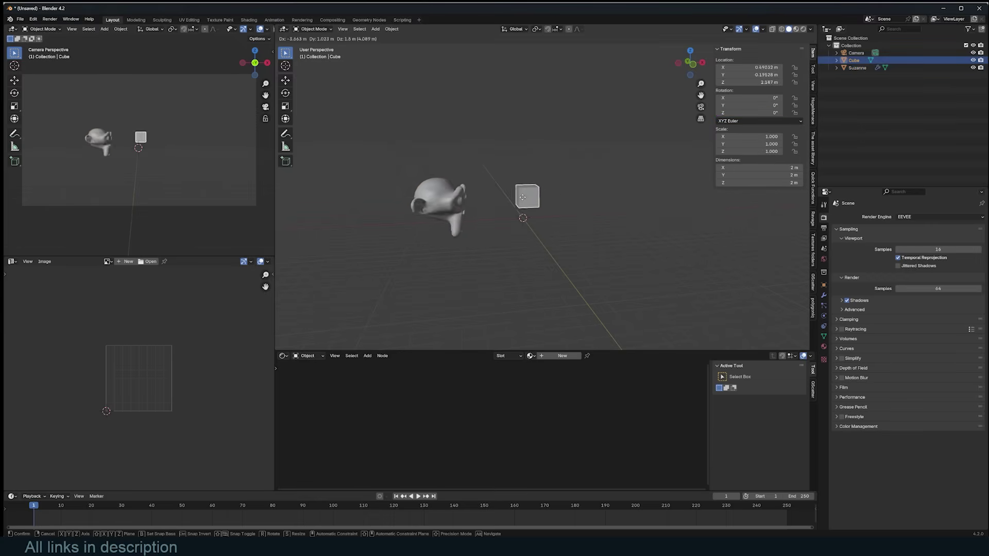
pyautogui.click(551, 211)
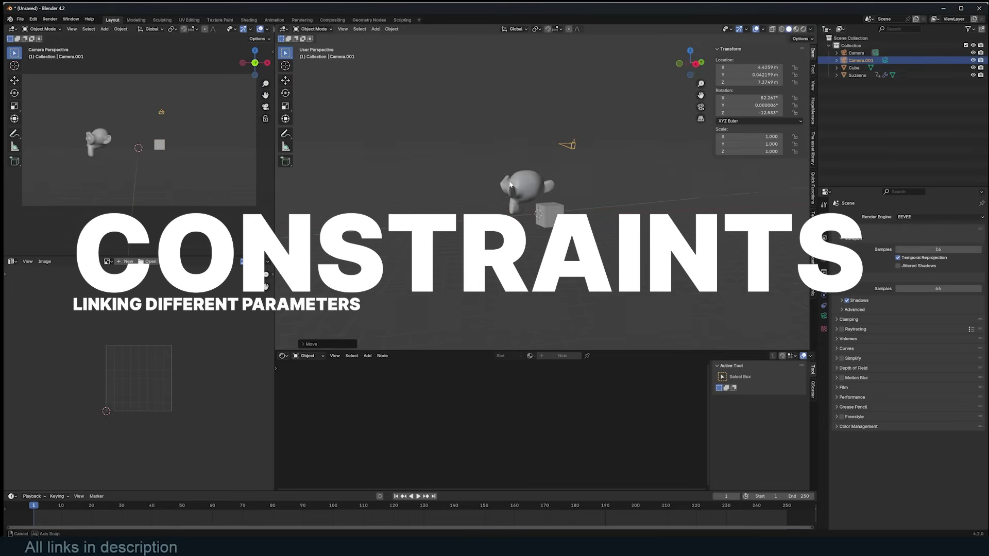
# Place the new camera and give it a Track To constraint targeting the Cube.
pyautogui.click(477, 184)
pyautogui.click(822, 305)
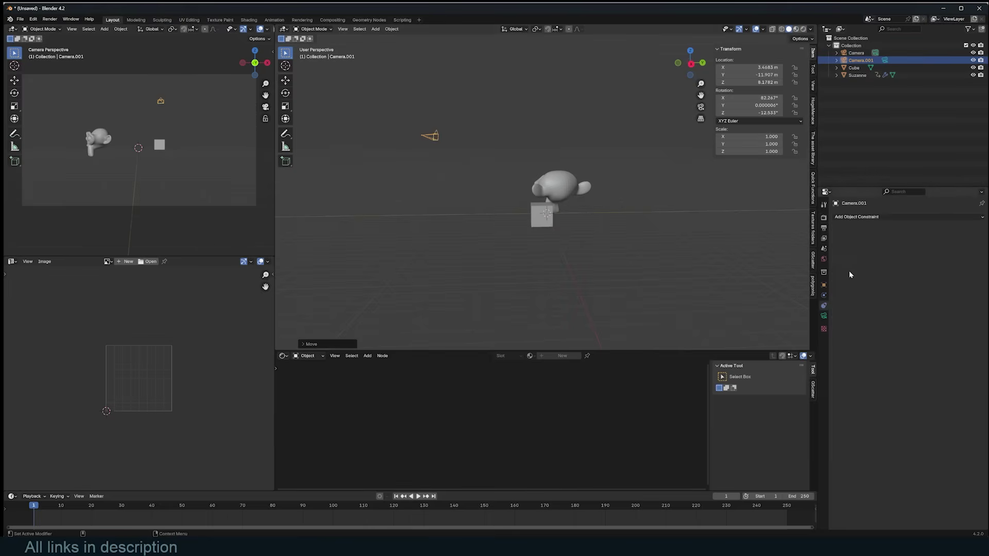
pyautogui.click(903, 218)
pyautogui.click(908, 270)
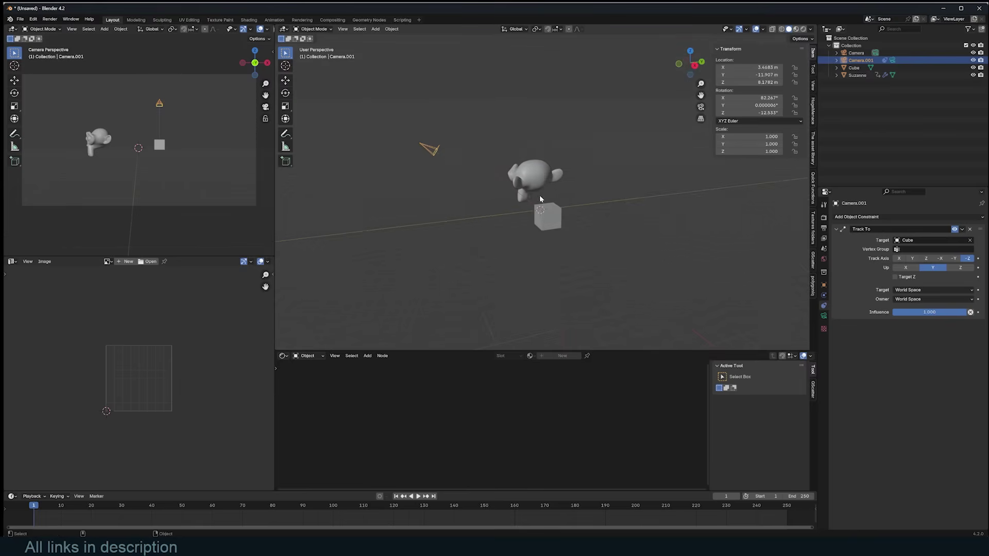
# Give the cube a Track To constraint targeting Camera.001, then move the camera to test it.
pyautogui.click(545, 213)
pyautogui.click(896, 217)
pyautogui.click(908, 270)
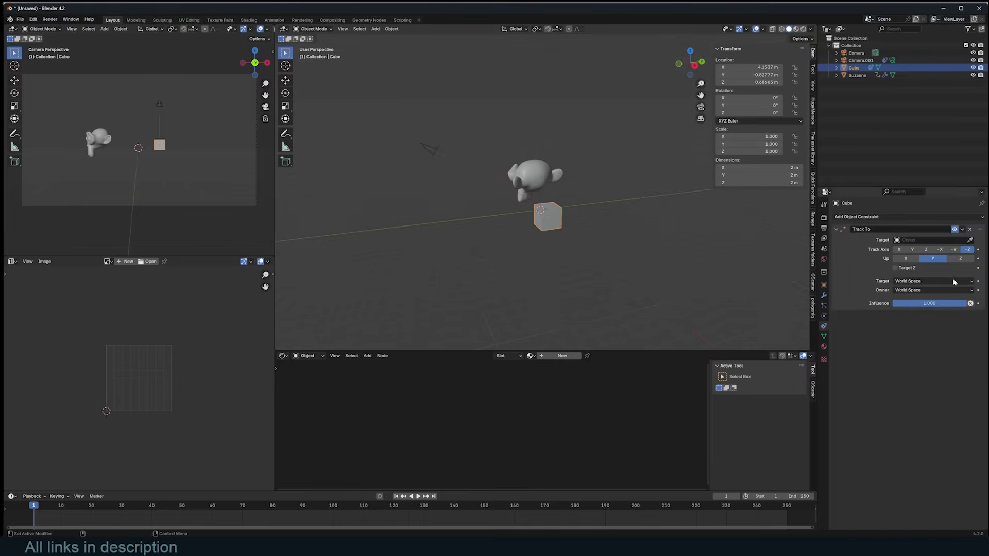
pyautogui.click(435, 141)
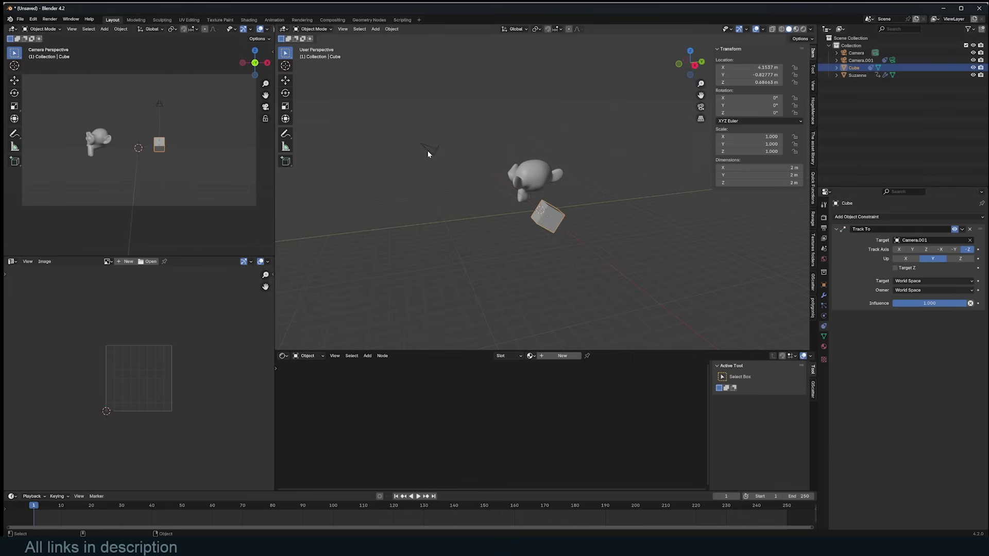
pyautogui.click(429, 150)
pyautogui.press('g')
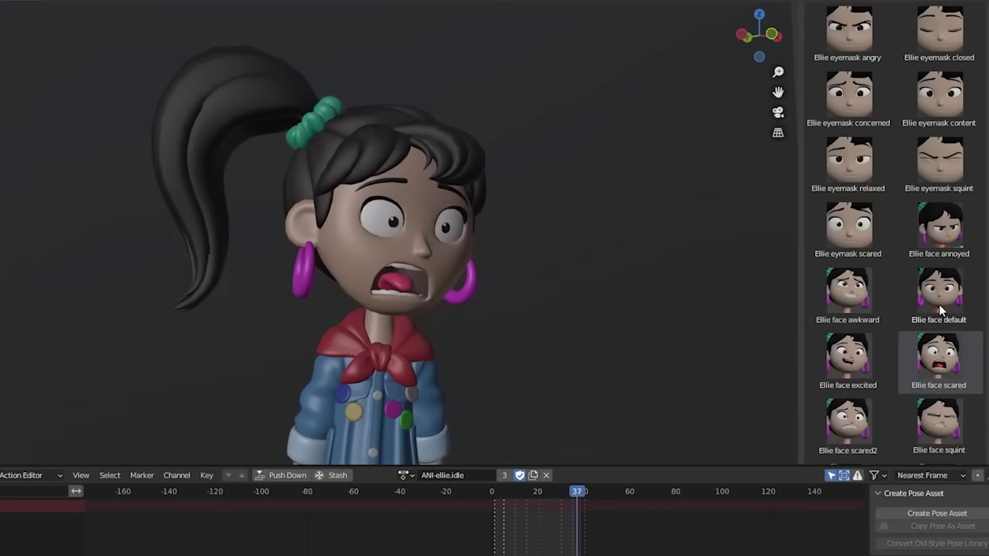
# Apply the Ellie face default and awkward poses, then finish Key 1's proportional deformation.
pyautogui.doubleClick(938, 304)
pyautogui.doubleClick(854, 299)
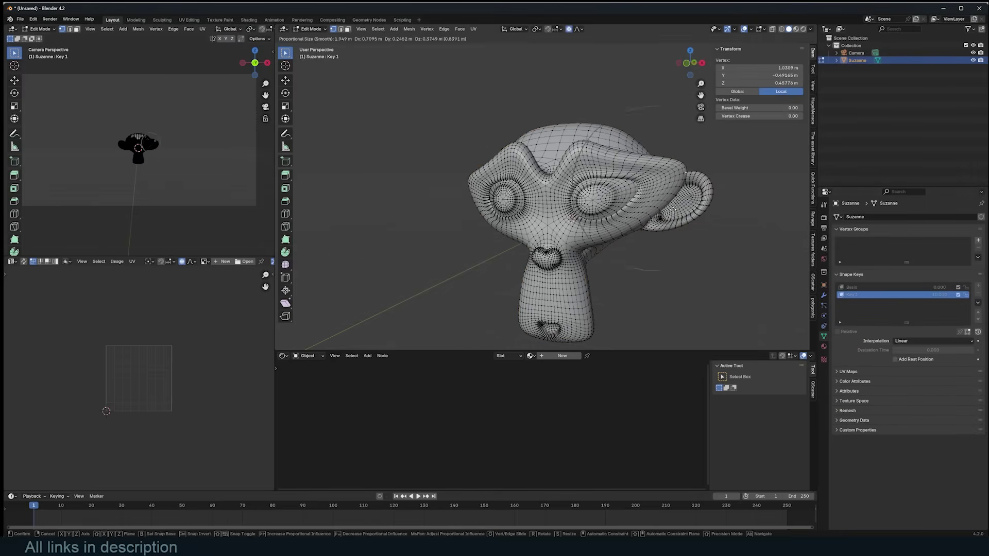
pyautogui.click(672, 209)
pyautogui.press('Tab')
# Add Key 2 to the monkey and deform its vertices with a proportional move.
pyautogui.click(977, 287)
pyautogui.press('Tab')
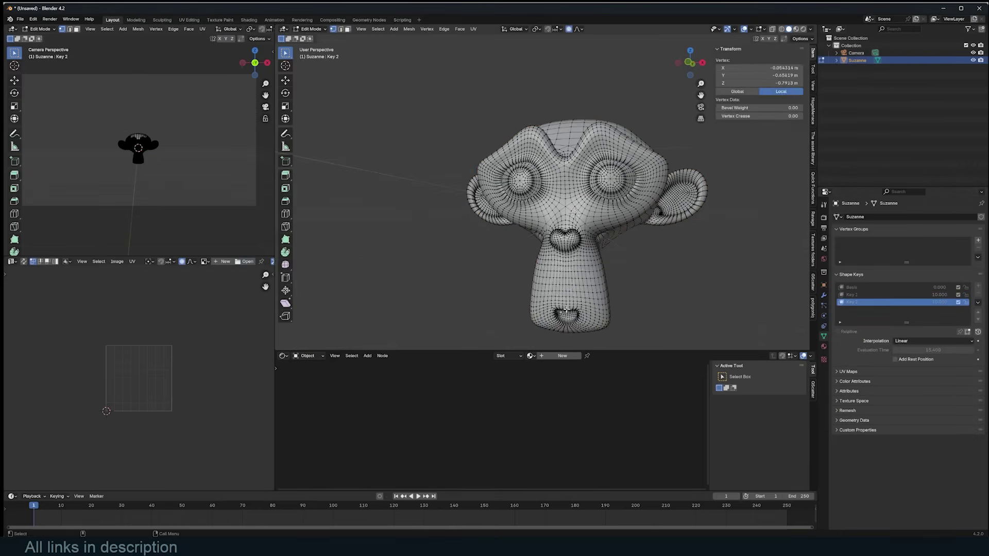
pyautogui.click(565, 271)
pyautogui.moveTo(566, 271)
pyautogui.mouseDown(button='middle')
pyautogui.moveTo(576, 274)
pyautogui.moveTo(572, 211)
pyautogui.mouseUp(button='middle')
pyautogui.press('KP_1')
pyautogui.press('Tab')
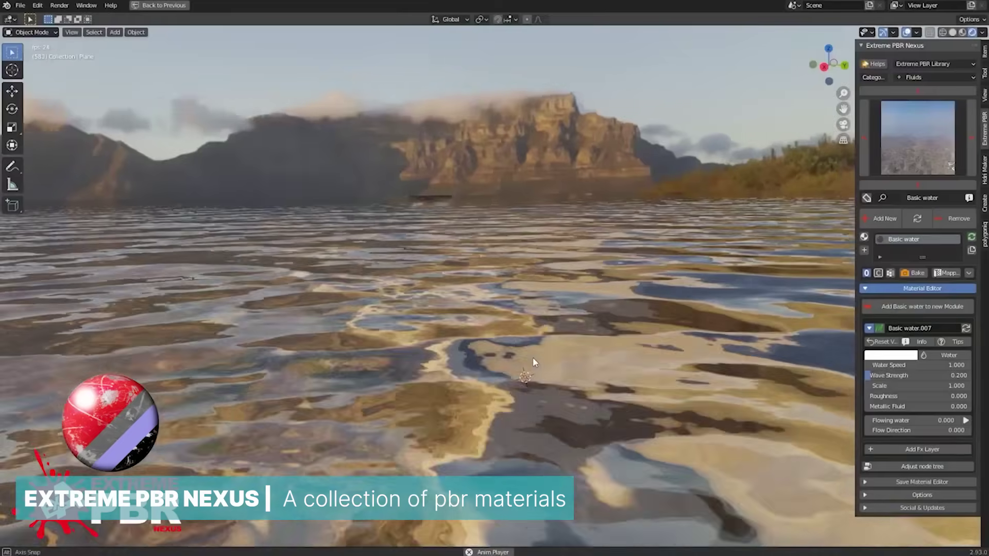
# Inspect the Basic water scene and rotate the Bricks Red 002 texture's UVs on the cube.
pyautogui.moveTo(533, 357)
pyautogui.mouseDown(button='middle')
pyautogui.moveTo(708, 356)
pyautogui.moveTo(757, 366)
pyautogui.moveTo(534, 359)
pyautogui.mouseUp(button='middle')
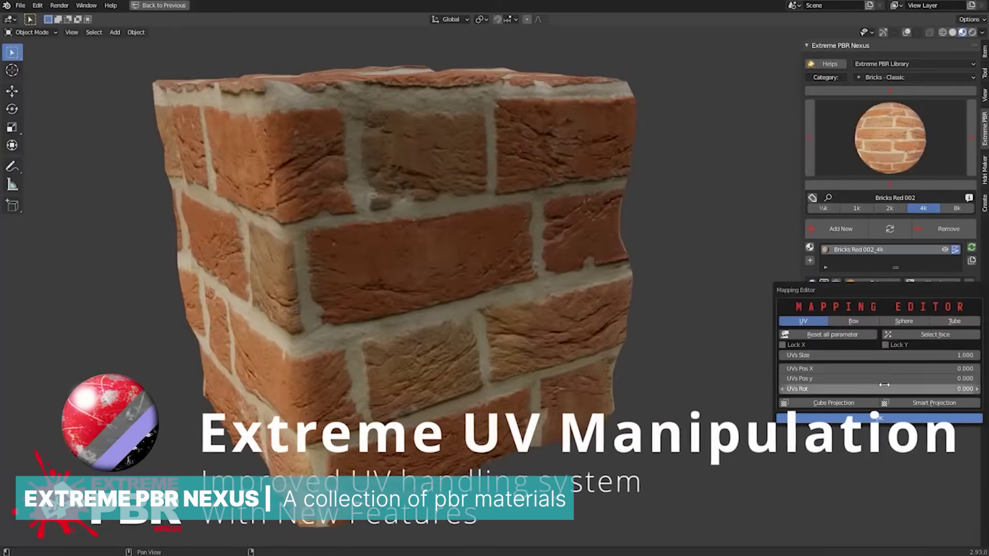
pyautogui.moveTo(883, 385)
pyautogui.mouseDown()
pyautogui.moveTo(921, 384)
pyautogui.moveTo(883, 385)
pyautogui.mouseUp()
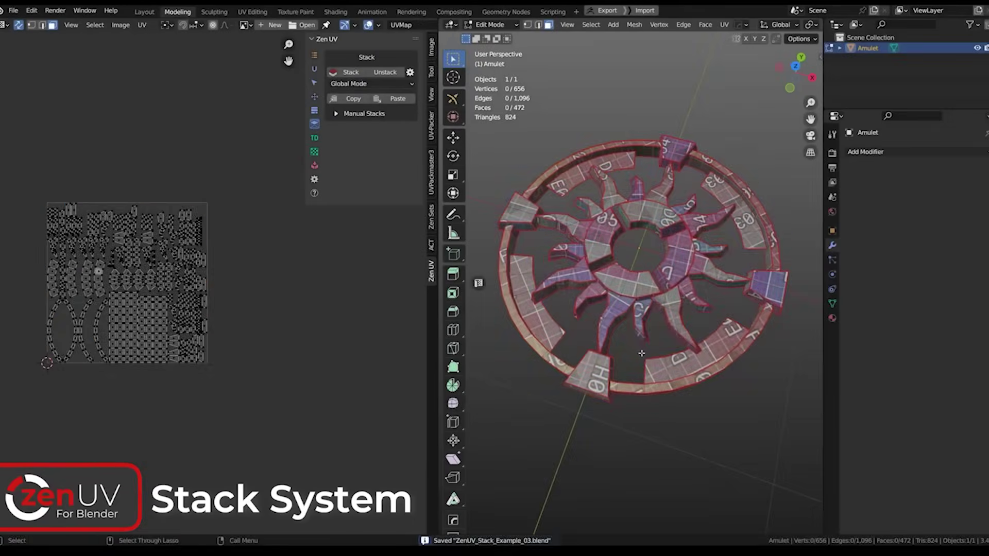
# Unstack the amulet's overlapping UV islands, then Quadrify Island on the ZENerator's selected islands.
pyautogui.click(385, 72)
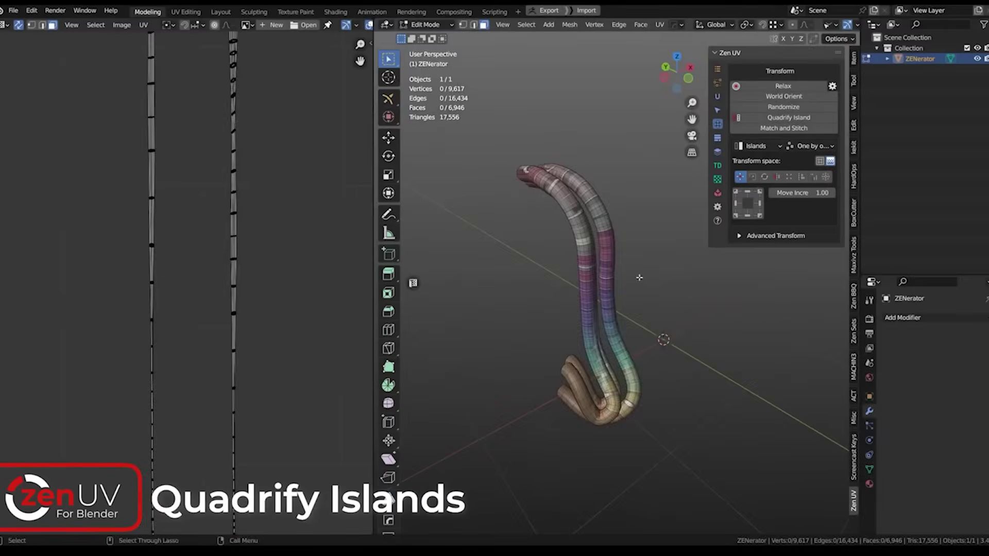
pyautogui.click(767, 120)
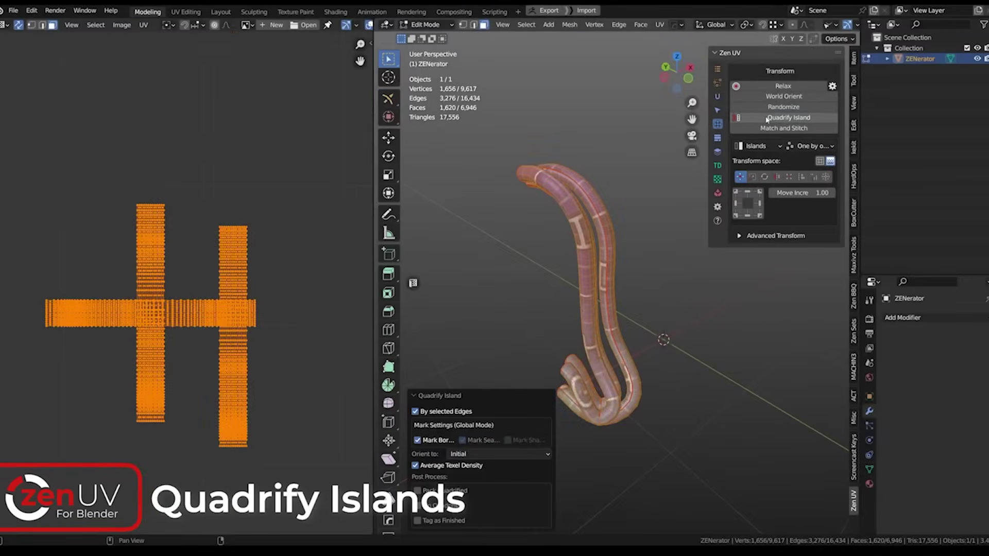
# Orient the quadrified islands horizontally, then set the top paint layer to Diffuse at 0.04 opacity.
pyautogui.click(466, 488)
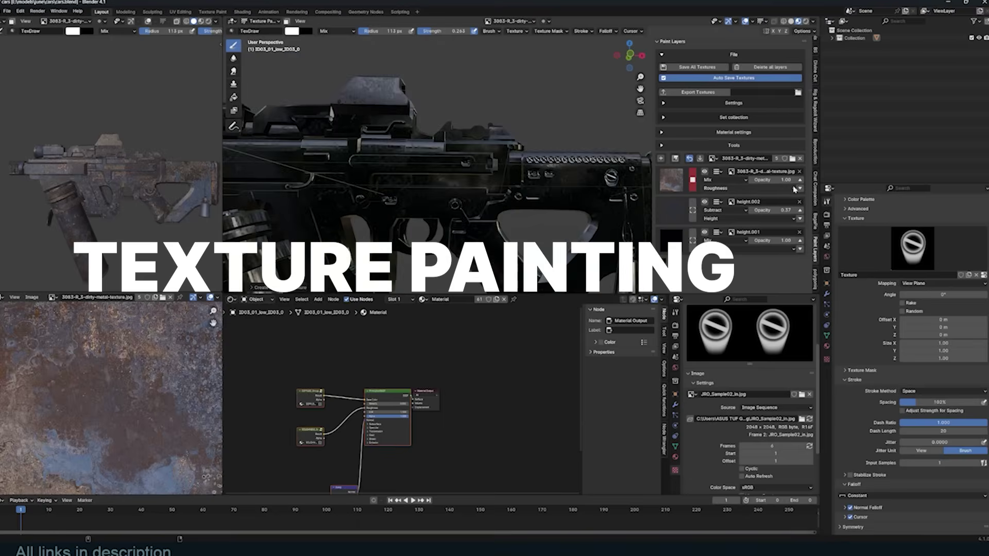
pyautogui.click(716, 188)
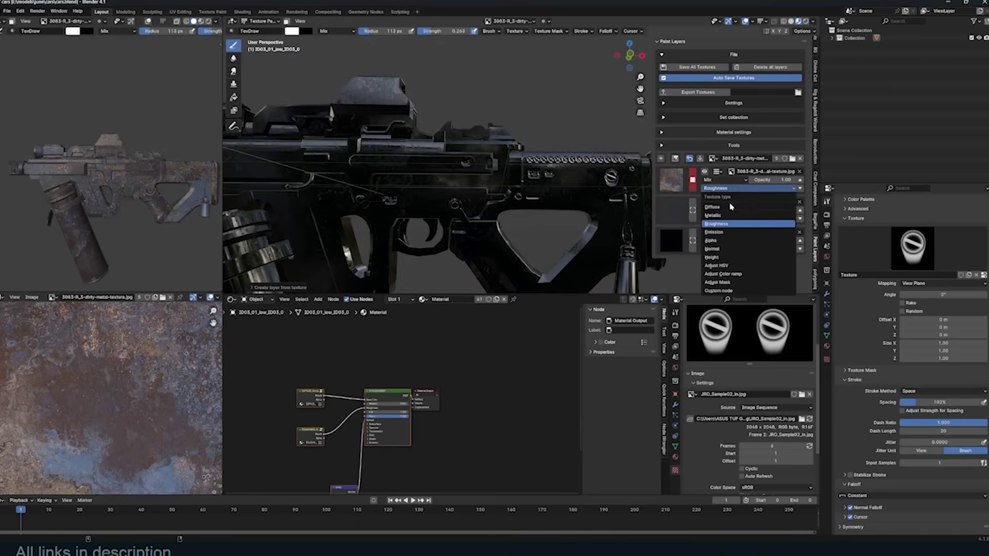
pyautogui.click(721, 198)
pyautogui.moveTo(785, 180); pyautogui.dragTo(757, 180)
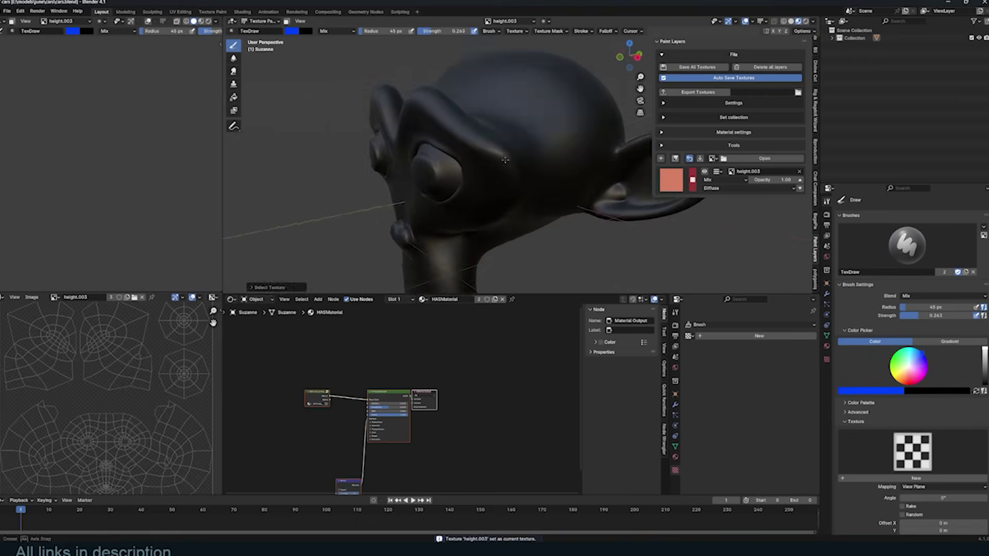
# Pick a blue brush colour and set the brush falloff to Smooth.
pyautogui.click(291, 31)
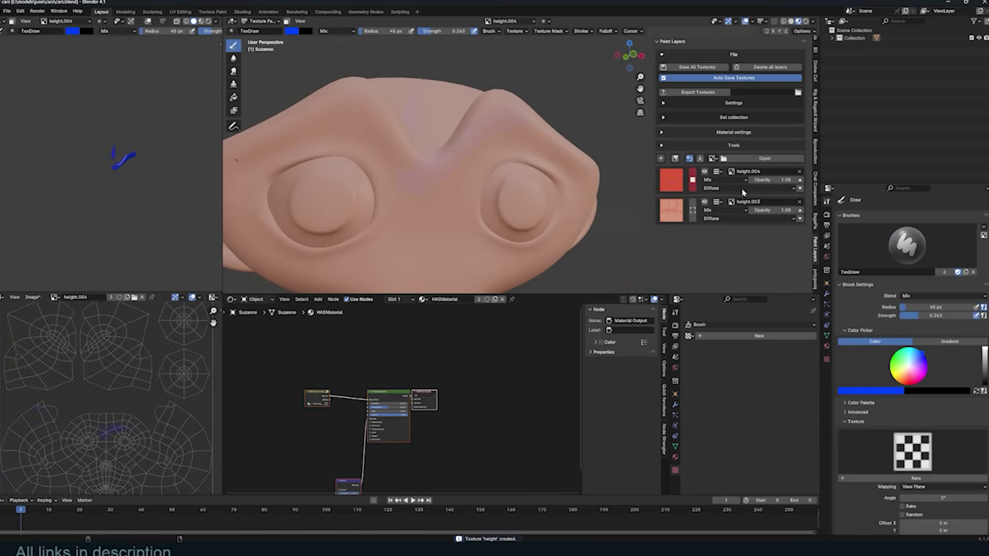
pyautogui.scroll(-8, 912, 360)
pyautogui.click(912, 479)
pyautogui.click(858, 403)
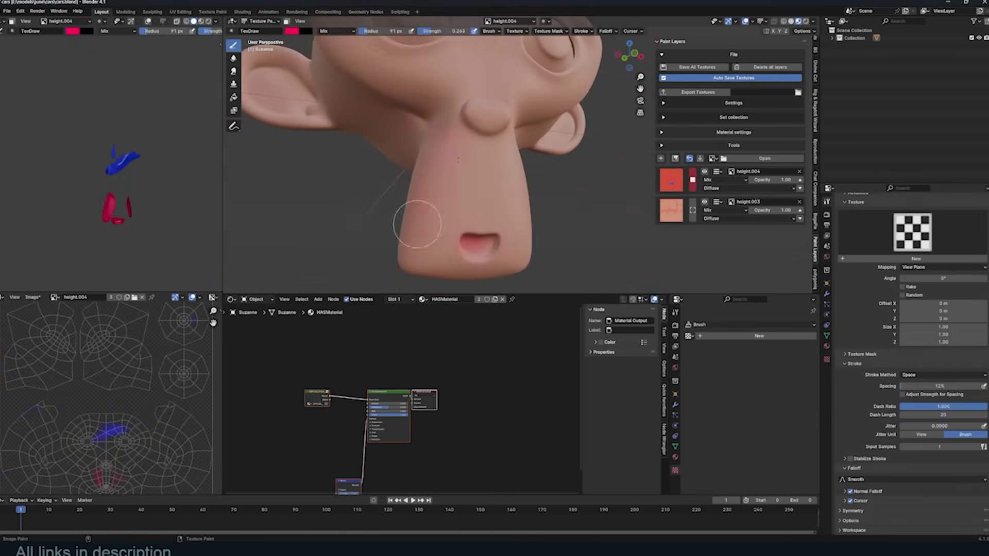
pyautogui.moveTo(417, 224); pyautogui.dragTo(489, 180, button='middle')
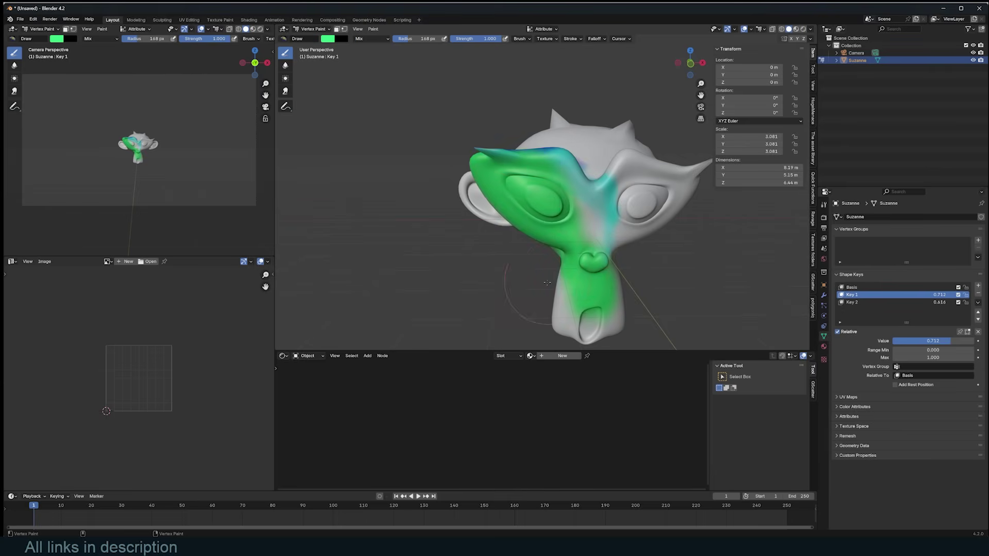
# Blur Suzanne's painted vertex colours and link the colour attribute to Principled BSDF Base Color.
pyautogui.moveTo(547, 283); pyautogui.dragTo(335, 39, button='middle')
pyautogui.moveTo(391, 164)
pyautogui.mouseDown(button='middle')
pyautogui.moveTo(605, 166)
pyautogui.moveTo(515, 273)
pyautogui.moveTo(663, 221)
pyautogui.moveTo(602, 209)
pyautogui.mouseUp(button='middle')
pyautogui.hotkey('shift', 'space')
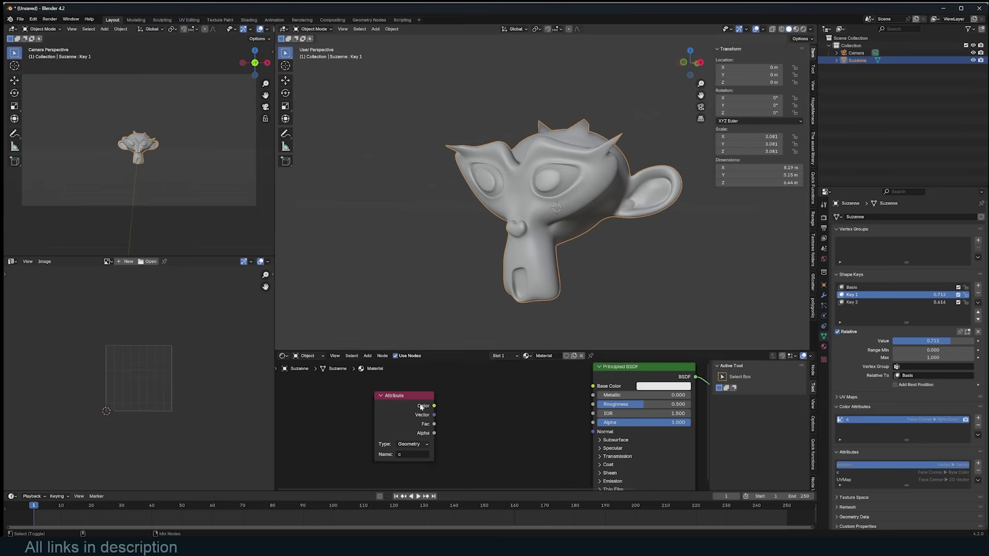
pyautogui.moveTo(434, 406); pyautogui.dragTo(592, 386)
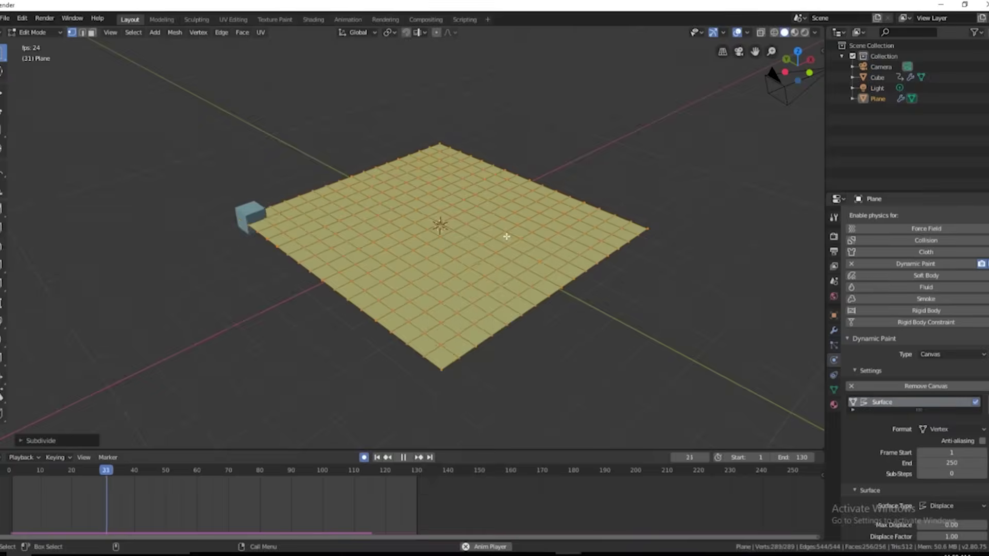
# Browse the vertex and object operation menus, then set the canvas surface type to Waves.
pyautogui.rightClick(507, 238)
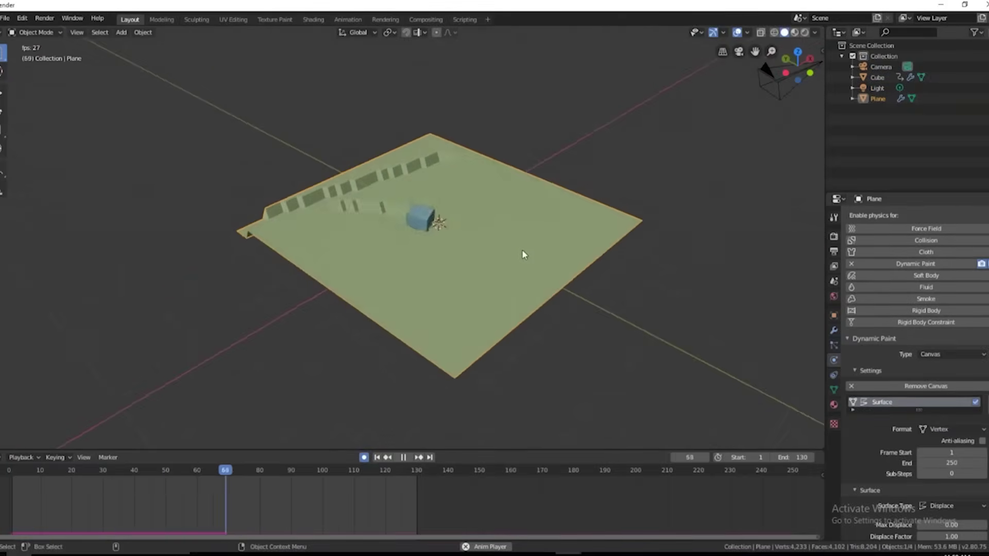
pyautogui.rightClick(521, 254)
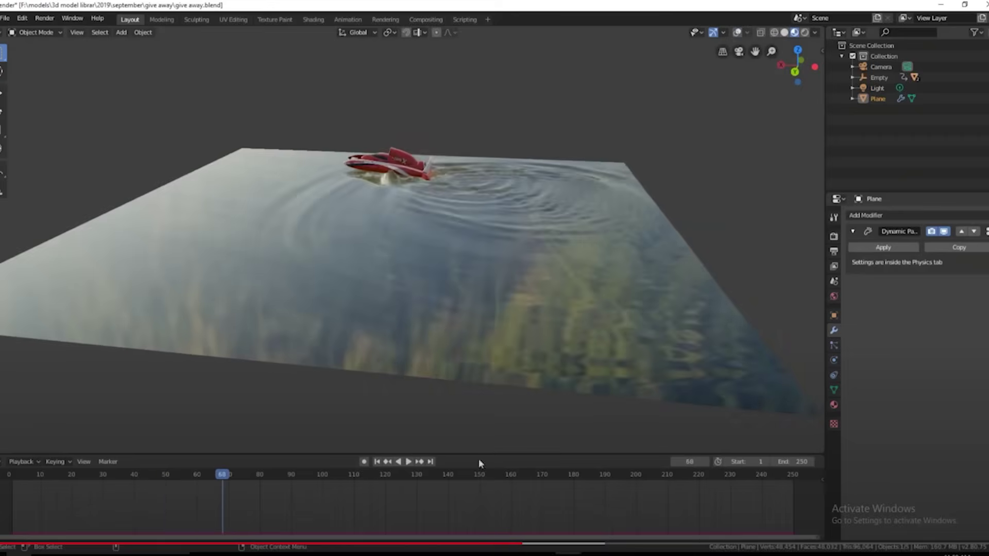
pyautogui.click(622, 507)
pyautogui.scroll(-4, 921, 466)
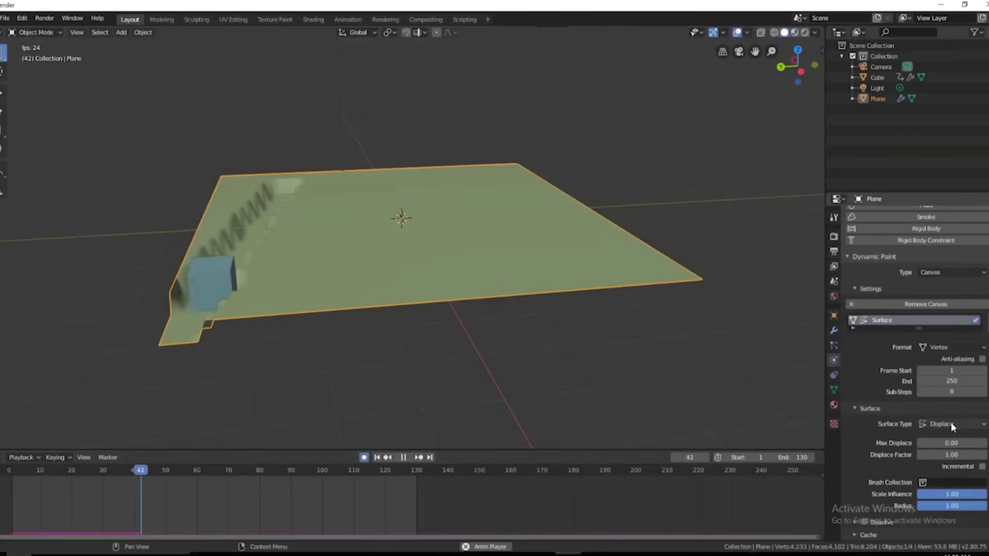
pyautogui.click(935, 473)
pyautogui.moveTo(607, 309); pyautogui.dragTo(483, 325, button='middle')
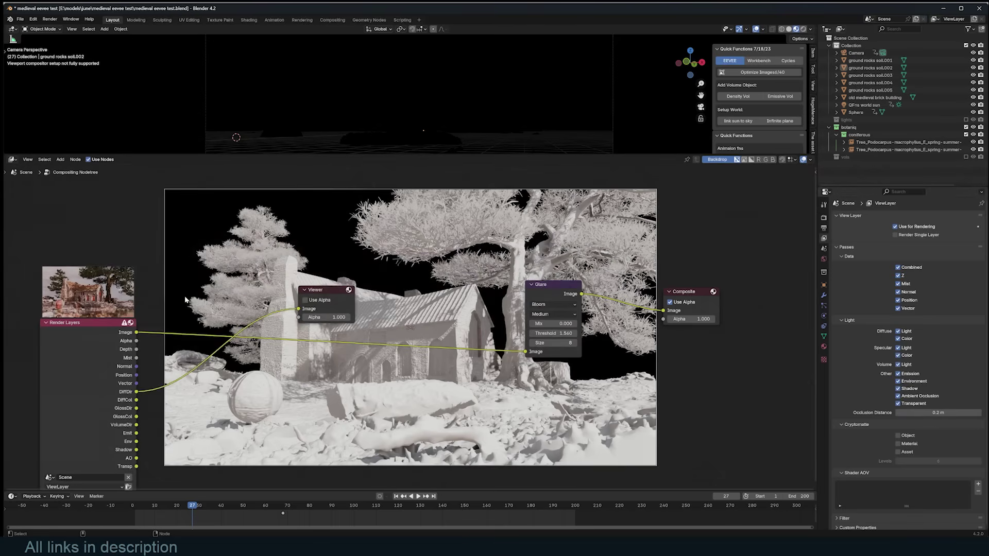
# Preview the Alpha, Mist, Normal, Vector, DiffDir, DiffCol, GlossDir, Emit, Env, Shadow and AO passes.
pyautogui.keyDown('ctrl'); pyautogui.keyDown('shift'); pyautogui.click(148, 286); pyautogui.keyUp('shift'); pyautogui.keyUp('ctrl')
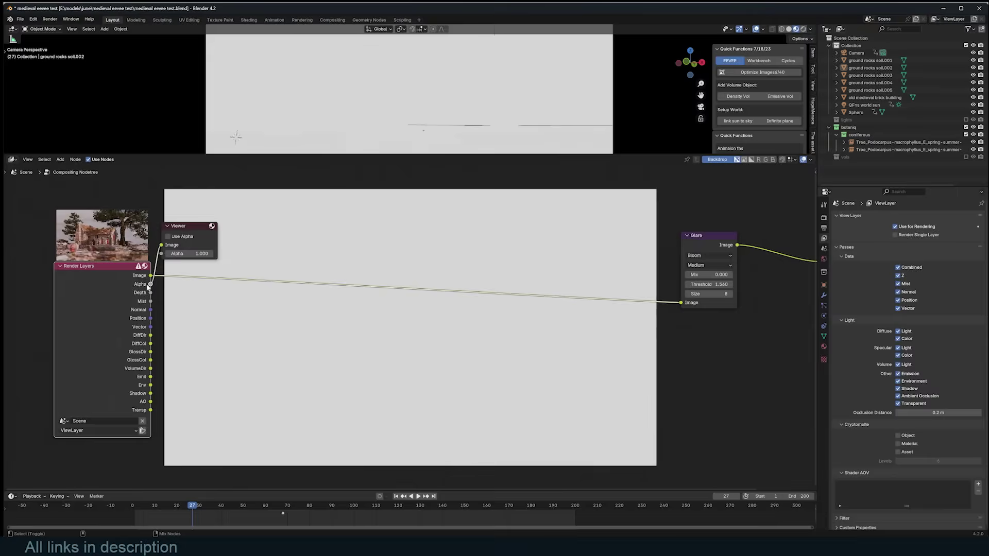
pyautogui.keyDown('ctrl'); pyautogui.keyDown('shift'); pyautogui.click(150, 302); pyautogui.keyUp('shift'); pyautogui.keyUp('ctrl')
pyautogui.keyDown('ctrl'); pyautogui.keyDown('shift'); pyautogui.click(150, 309); pyautogui.keyUp('shift'); pyautogui.keyUp('ctrl')
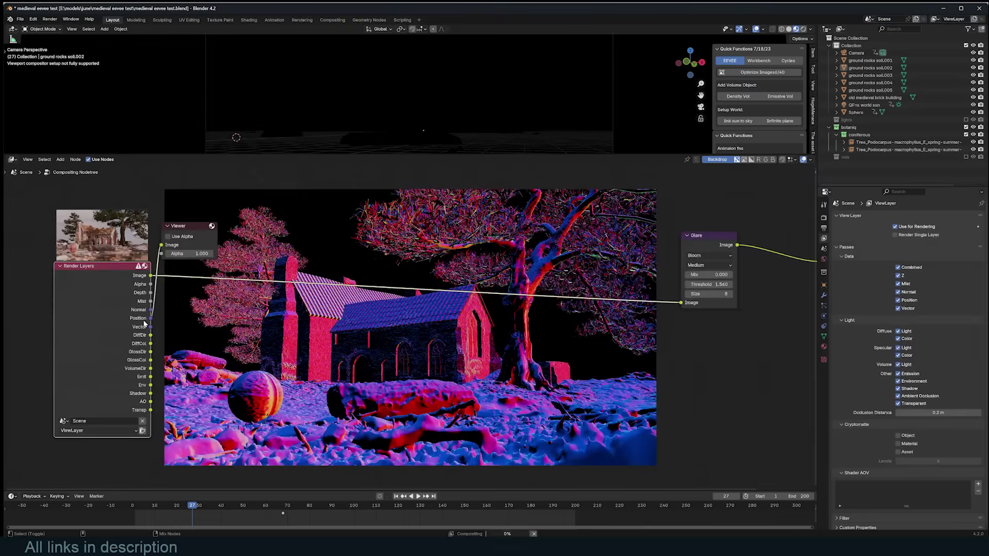
pyautogui.keyDown('ctrl'); pyautogui.keyDown('shift'); pyautogui.click(149, 327); pyautogui.keyUp('shift'); pyautogui.keyUp('ctrl')
pyautogui.keyDown('ctrl'); pyautogui.keyDown('shift'); pyautogui.click(144, 341); pyautogui.keyUp('shift'); pyautogui.keyUp('ctrl')
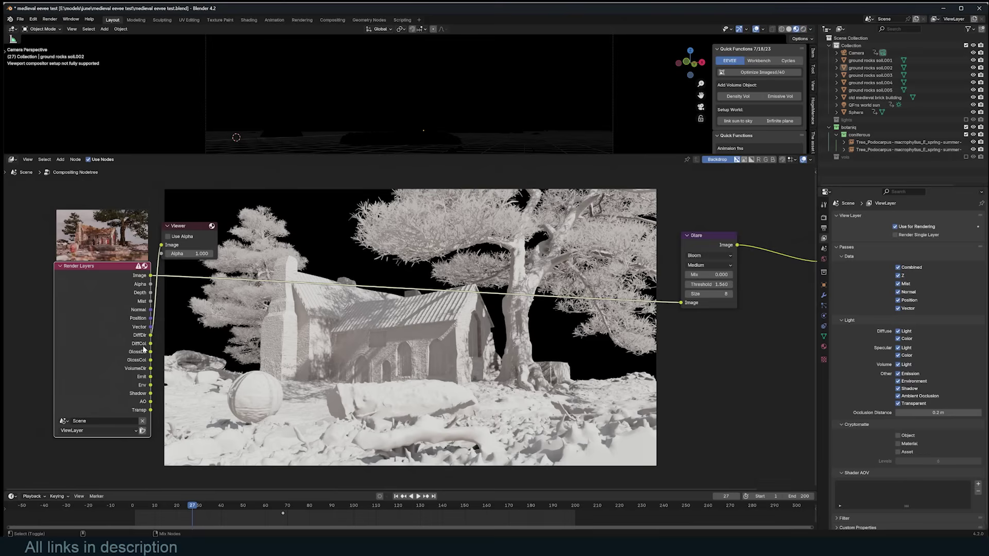
pyautogui.keyDown('ctrl'); pyautogui.keyDown('shift'); pyautogui.click(144, 349); pyautogui.keyUp('shift'); pyautogui.keyUp('ctrl')
pyautogui.keyDown('ctrl'); pyautogui.keyDown('shift'); pyautogui.click(144, 354); pyautogui.keyUp('shift'); pyautogui.keyUp('ctrl')
pyautogui.keyDown('ctrl'); pyautogui.keyDown('shift'); pyautogui.click(147, 366); pyautogui.keyUp('shift'); pyautogui.keyUp('ctrl')
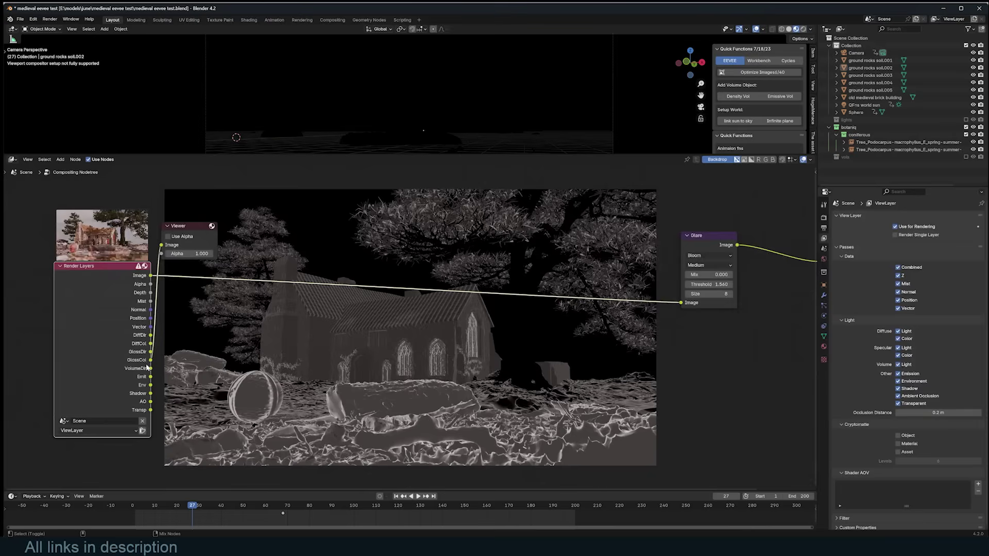
pyautogui.keyDown('ctrl'); pyautogui.keyDown('shift'); pyautogui.click(148, 372); pyautogui.keyUp('shift'); pyautogui.keyUp('ctrl')
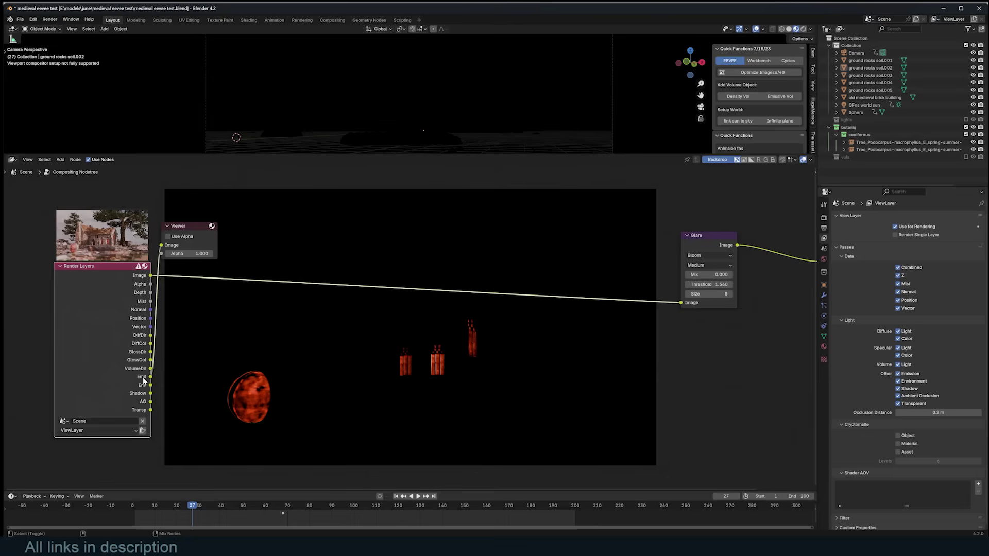
pyautogui.keyDown('ctrl'); pyautogui.keyDown('shift'); pyautogui.click(145, 390); pyautogui.keyUp('shift'); pyautogui.keyUp('ctrl')
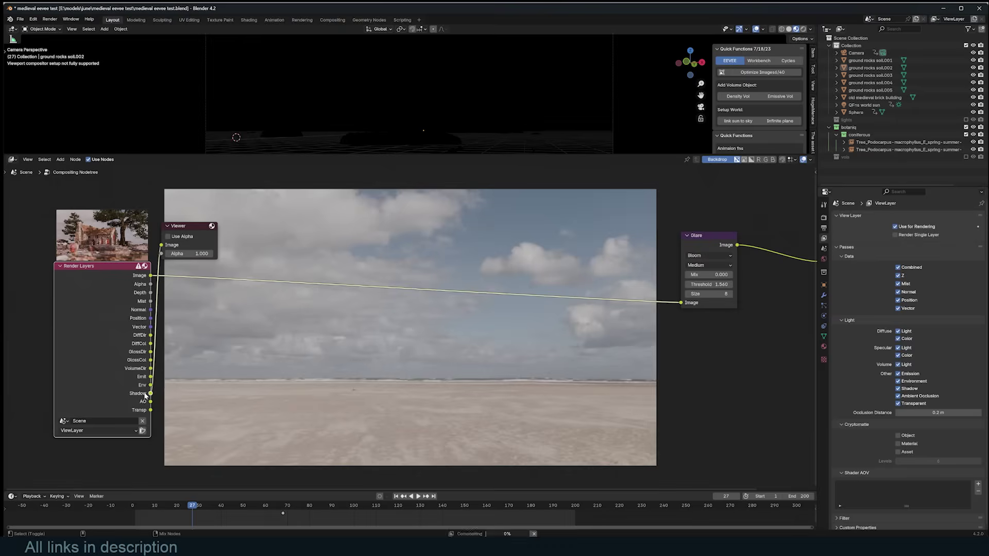
pyautogui.keyDown('ctrl'); pyautogui.keyDown('shift'); pyautogui.click(146, 393); pyautogui.keyUp('shift'); pyautogui.keyUp('ctrl')
pyautogui.keyDown('ctrl'); pyautogui.keyDown('shift'); pyautogui.click(146, 405); pyautogui.keyUp('shift'); pyautogui.keyUp('ctrl')
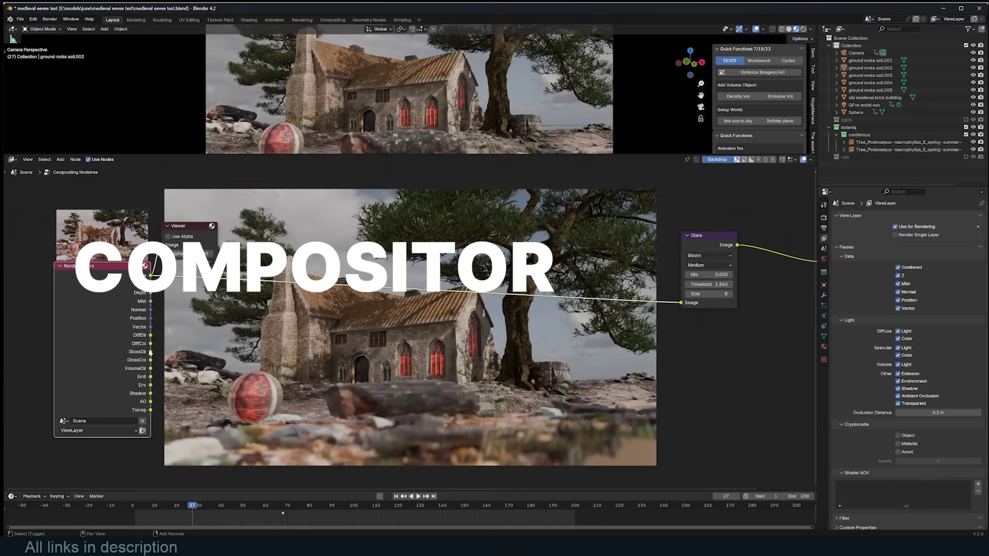
# Insert a Mix node on the link to Glare and preview the Normal, Mist and Image passes.
pyautogui.hotkey('shift', 'a')
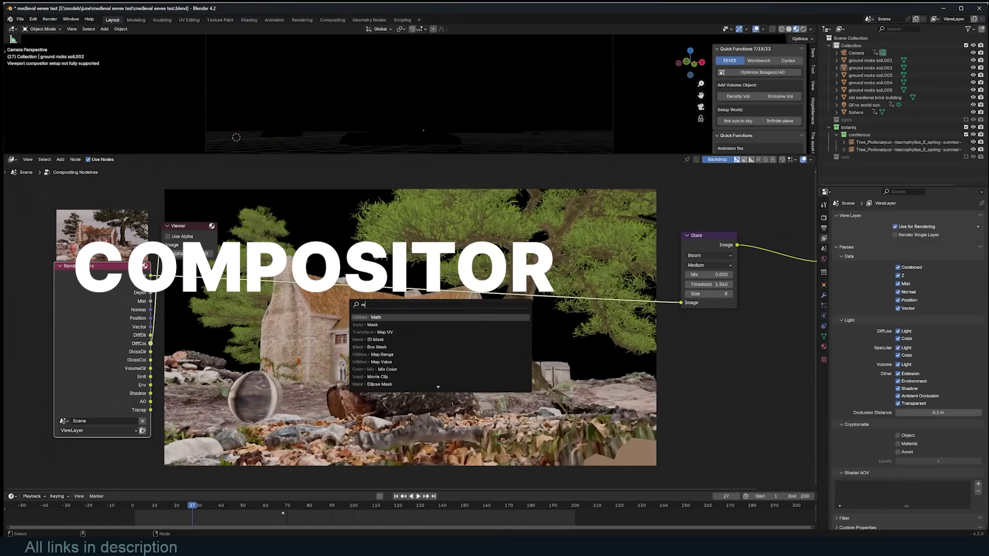
pyautogui.click(391, 330)
pyautogui.click(402, 298)
pyautogui.keyDown('ctrl'); pyautogui.keyDown('shift'); pyautogui.click(153, 308); pyautogui.keyUp('shift'); pyautogui.keyUp('ctrl')
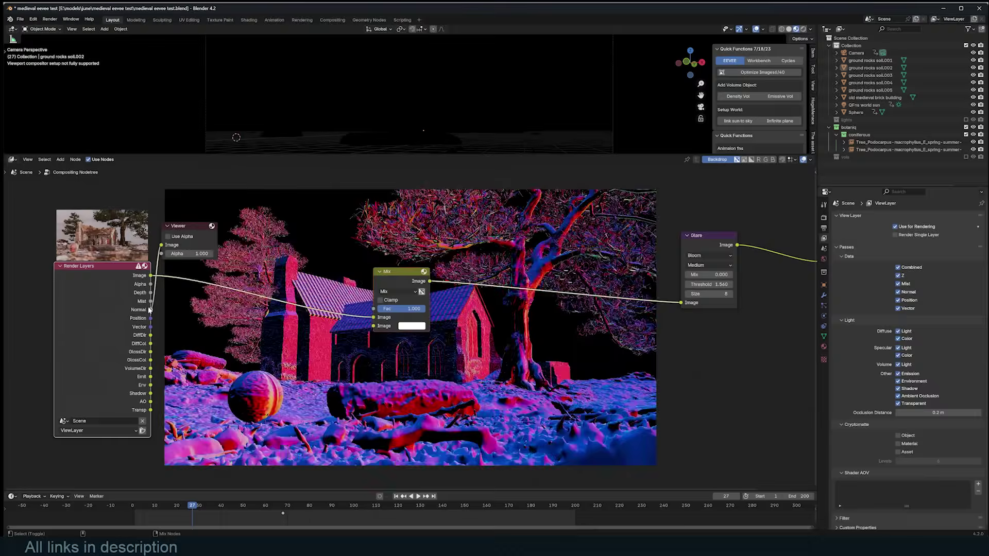
pyautogui.keyDown('ctrl'); pyautogui.keyDown('shift'); pyautogui.click(154, 294); pyautogui.keyUp('shift'); pyautogui.keyUp('ctrl')
pyautogui.keyDown('ctrl'); pyautogui.keyDown('shift'); pyautogui.click(151, 278); pyautogui.keyUp('shift'); pyautogui.keyUp('ctrl')
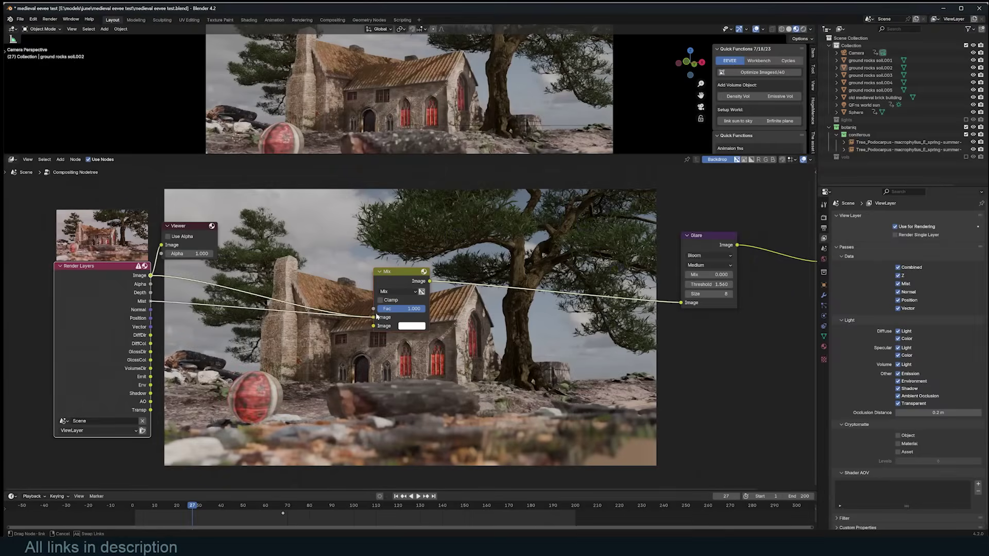
pyautogui.moveTo(374, 330); pyautogui.dragTo(374, 327)
# Connect Mist to the Mix node's second image with Screen blending and tune its strength.
pyautogui.keyDown('ctrl'); pyautogui.keyDown('shift'); pyautogui.click(417, 280); pyautogui.keyUp('shift'); pyautogui.keyUp('ctrl')
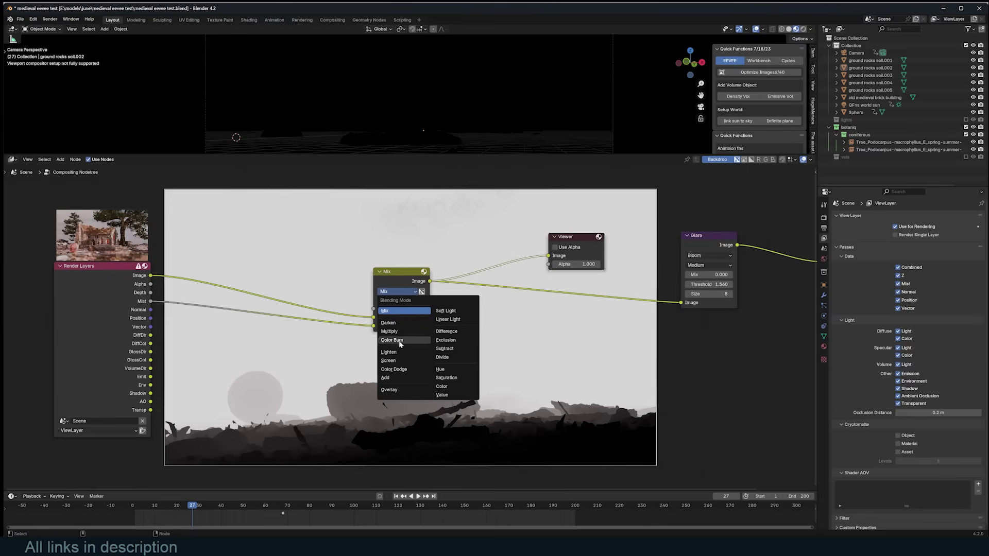
pyautogui.click(395, 361)
pyautogui.moveTo(410, 308); pyautogui.dragTo(387, 309)
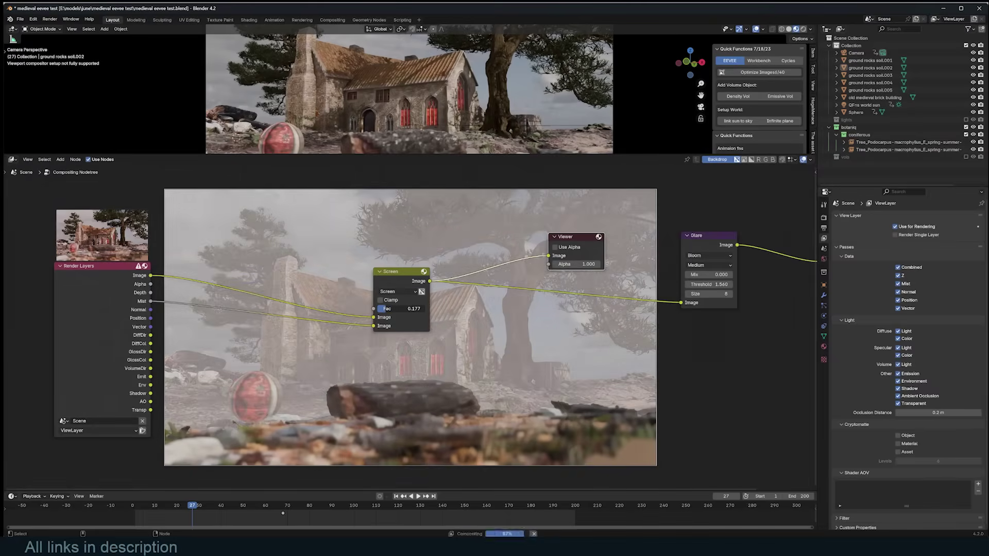
pyautogui.click(390, 331)
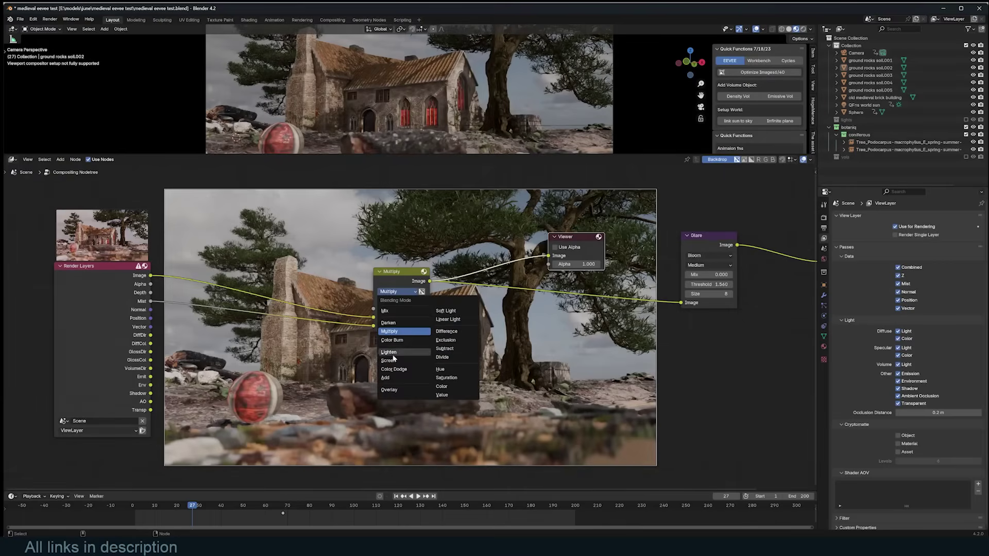
pyautogui.click(388, 360)
pyautogui.moveTo(374, 317); pyautogui.dragTo(322, 321)
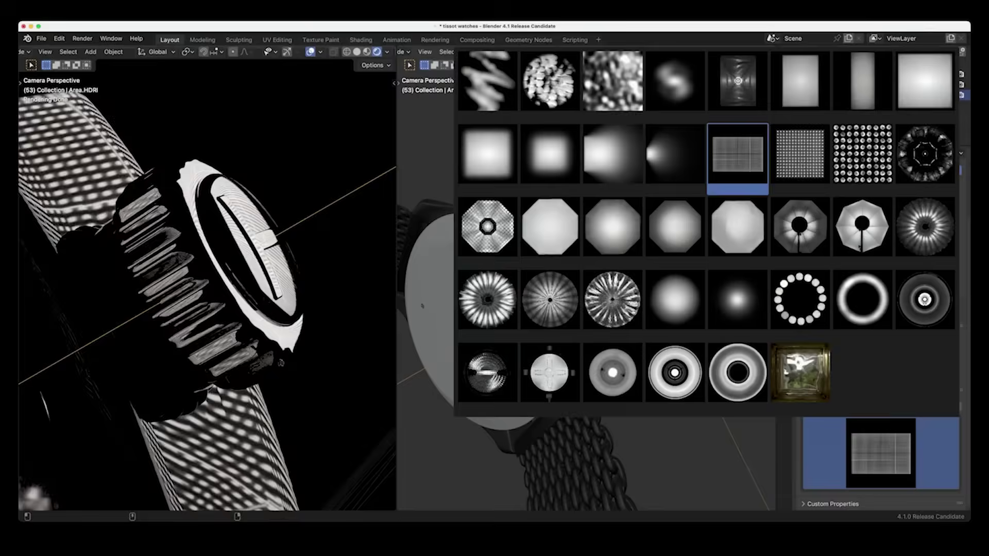
# Pick a new gobo pattern from the Light Wrangler gallery for the area light.
pyautogui.click(722, 335)
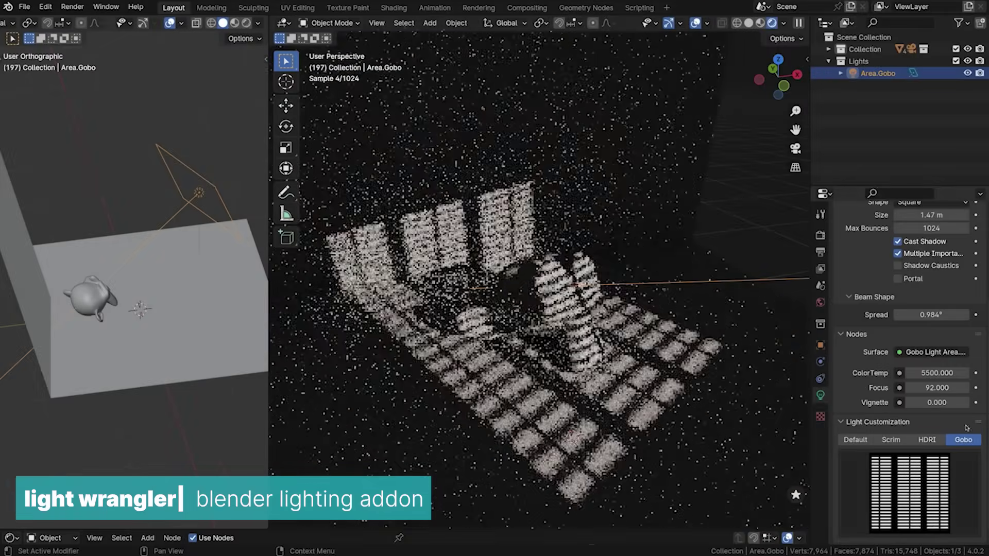